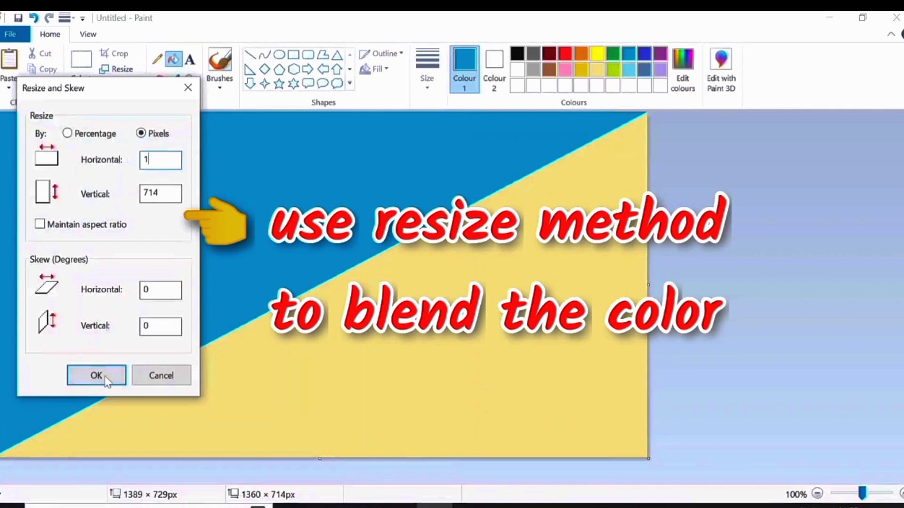
Step: Blend the blue and yellow areas by resizing the image's width to 1 pixel and back to 1360 pixels
click(132, 63)
click(141, 133)
text(360)
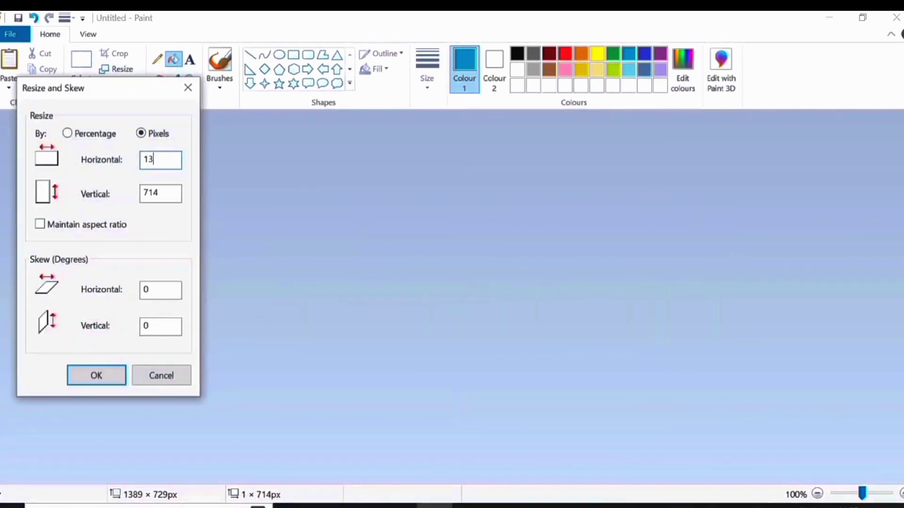
click(121, 378)
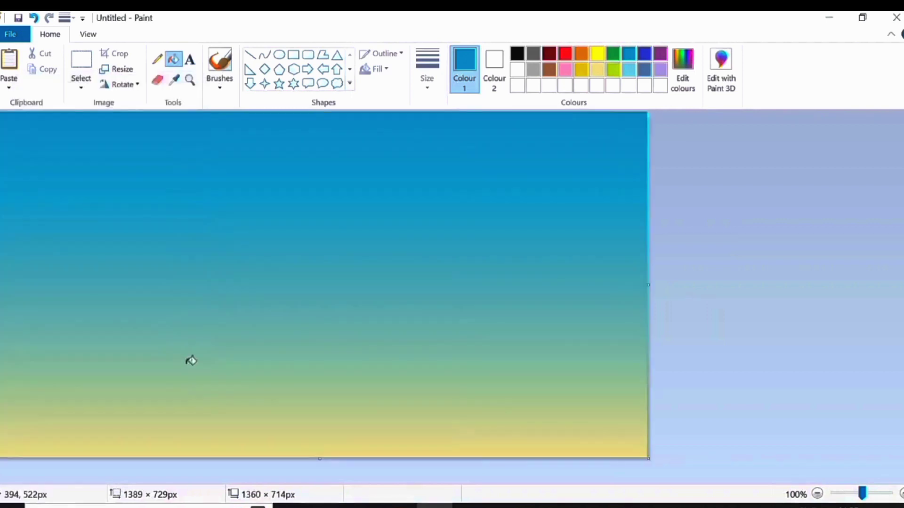
Step: Select the whole picture and squash it vertically into the upper half of the canvas, about 361 px high
click(82, 86)
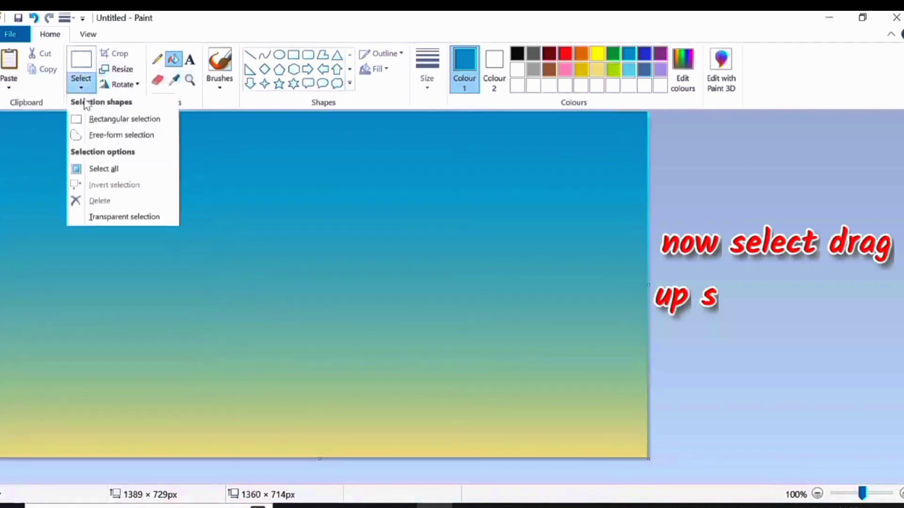
click(104, 169)
drag(320, 458, 339, 286)
Step: Copy and paste the gradient band, and flip the pasted copy vertically
right_click(309, 209)
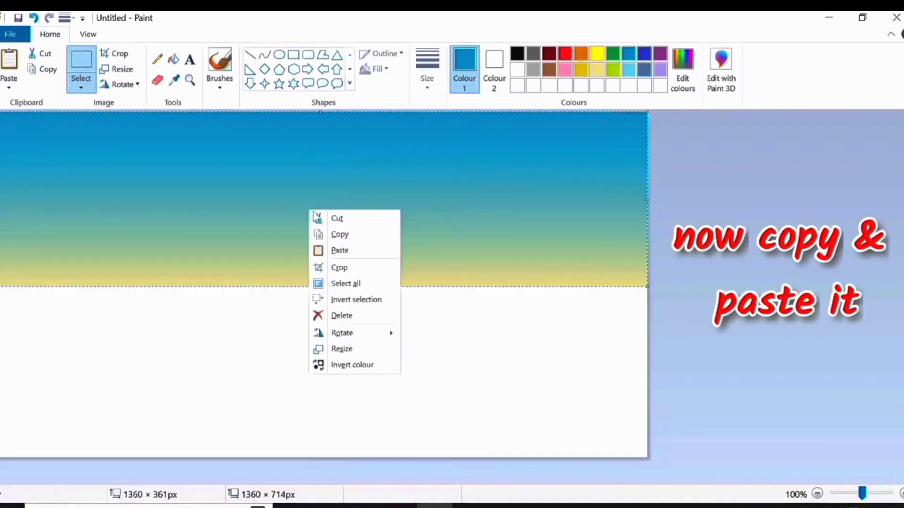
click(339, 234)
right_click(311, 196)
click(340, 235)
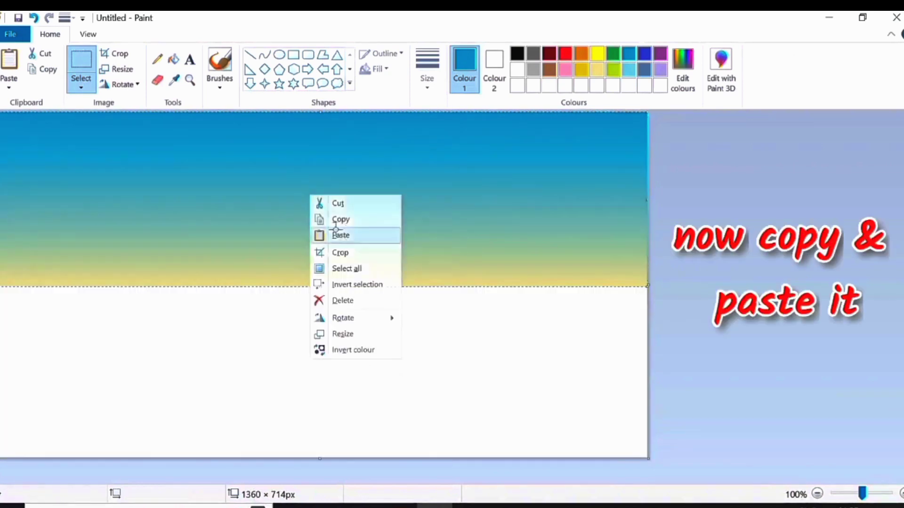
right_click(293, 191)
mouse_move(339, 313)
click(404, 363)
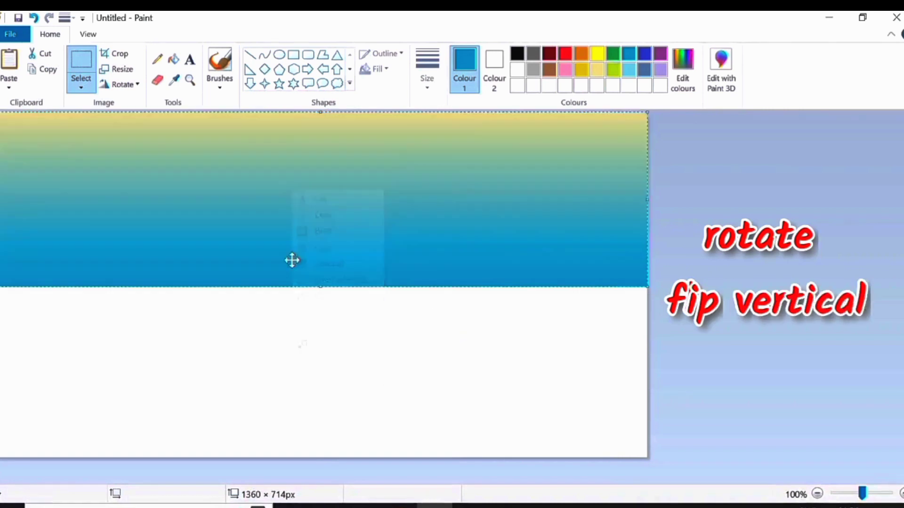
Step: Move the flipped gradient to the lower half and stretch it to cover the canvas, with the yellow edges meeting in the middle
drag(322, 290, 323, 404)
drag(328, 267, 324, 433)
drag(647, 431, 711, 432)
drag(428, 416, 418, 278)
drag(342, 432, 332, 371)
drag(333, 323, 343, 421)
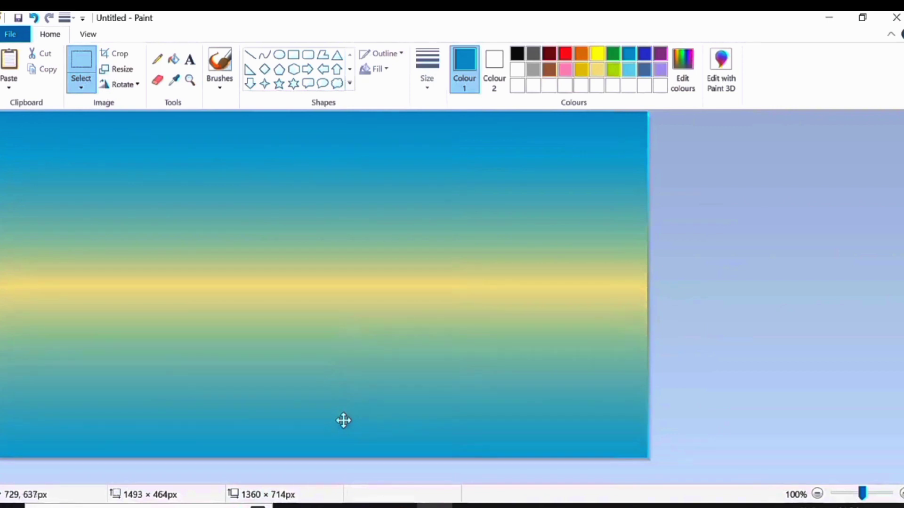
click(358, 234)
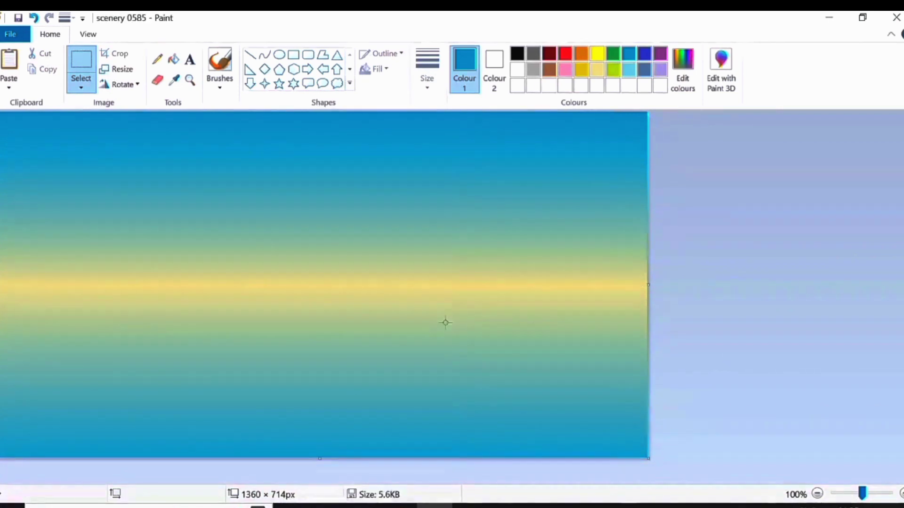
Step: Paint the sloping left side and jagged base of a cliff in dark green (RGB 0, 64, 0) with the plain brush
click(683, 82)
click(342, 245)
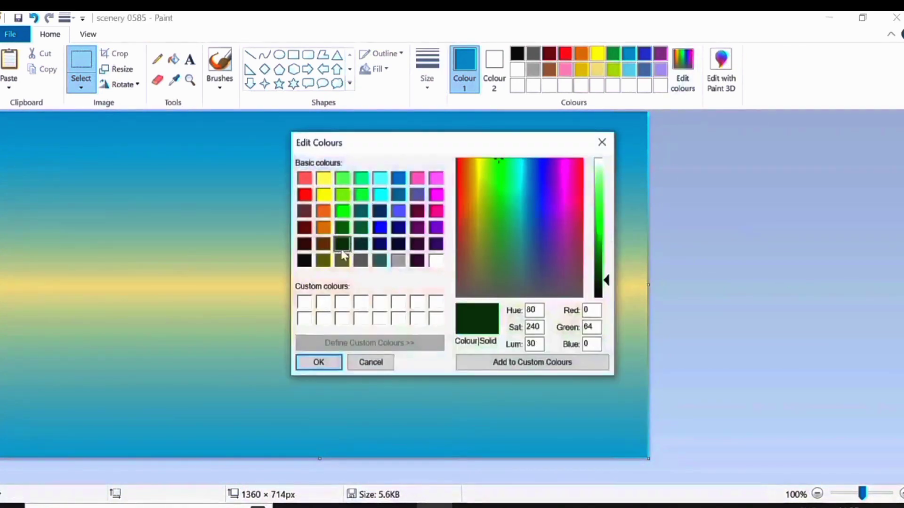
click(328, 360)
click(219, 66)
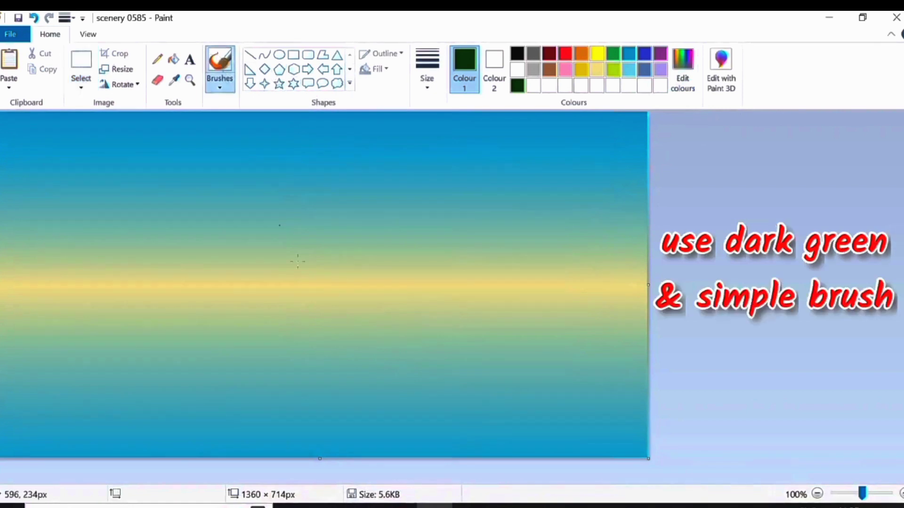
click(427, 70)
click(438, 182)
mouse_move(353, 329)
mouse_down()
mouse_move(276, 423)
mouse_move(394, 445)
mouse_move(649, 451)
mouse_up()
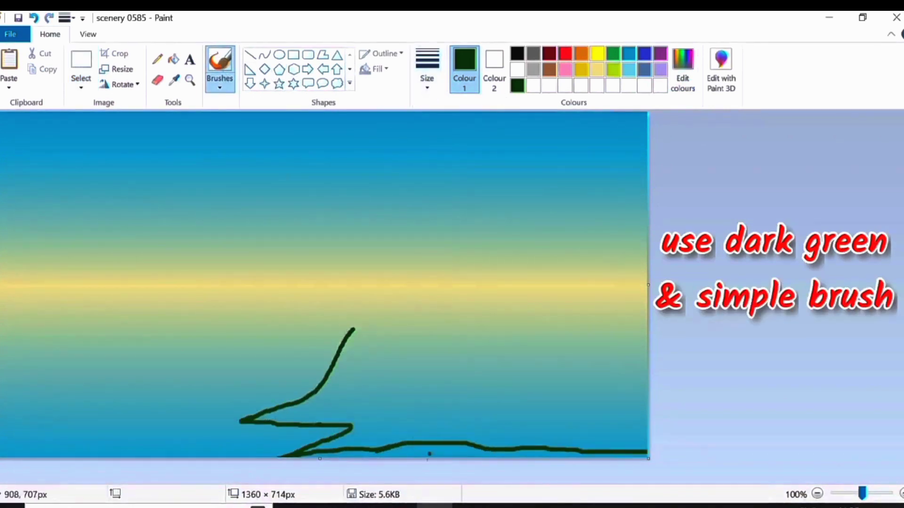
mouse_move(378, 460)
mouse_down()
mouse_move(628, 446)
mouse_move(334, 442)
mouse_up()
mouse_move(321, 389)
mouse_down()
mouse_move(229, 427)
mouse_move(364, 425)
mouse_move(323, 408)
mouse_move(253, 421)
mouse_up()
drag(308, 411, 332, 396)
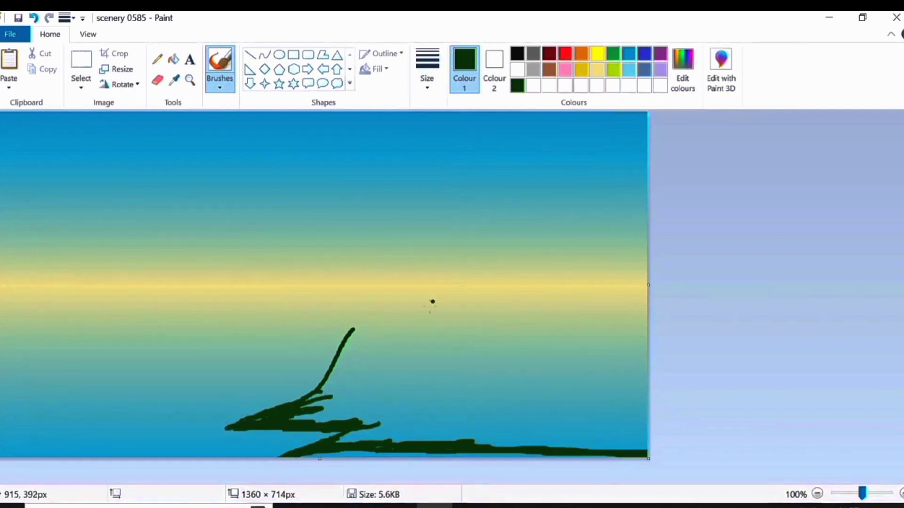
Step: Outline the cliff's flat top out to the right edge of the canvas and paint the whole cliff dark green
mouse_move(333, 361)
mouse_down()
mouse_move(589, 323)
mouse_move(649, 323)
mouse_up()
mouse_move(379, 354)
mouse_down()
mouse_move(443, 361)
mouse_move(395, 361)
mouse_move(362, 330)
mouse_move(312, 398)
mouse_move(321, 411)
mouse_move(401, 422)
mouse_move(418, 436)
mouse_move(645, 438)
mouse_up()
mouse_move(581, 456)
mouse_down()
mouse_move(372, 427)
mouse_move(350, 401)
mouse_move(349, 356)
mouse_move(368, 337)
mouse_move(382, 345)
mouse_move(354, 409)
mouse_move(525, 400)
mouse_move(525, 361)
mouse_move(505, 398)
mouse_move(475, 392)
mouse_move(618, 416)
mouse_move(629, 334)
mouse_move(593, 344)
mouse_move(618, 336)
mouse_move(560, 338)
mouse_move(586, 355)
mouse_move(518, 368)
mouse_up()
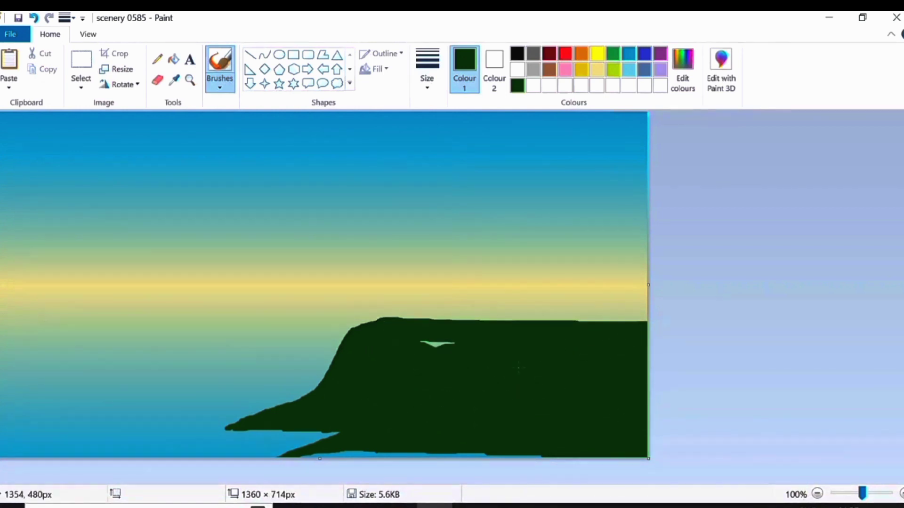
Step: Outline and paint in the cliff's top surface with a dark brown brush (RGB 101, 63, 41)
click(683, 69)
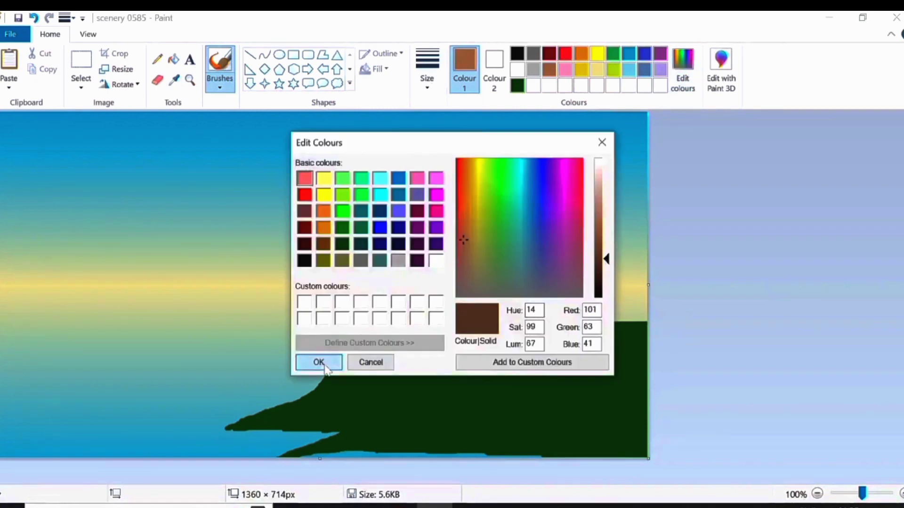
click(316, 361)
click(427, 71)
click(443, 197)
mouse_move(426, 354)
mouse_down()
mouse_move(584, 358)
mouse_move(646, 336)
mouse_up()
drag(381, 319, 658, 324)
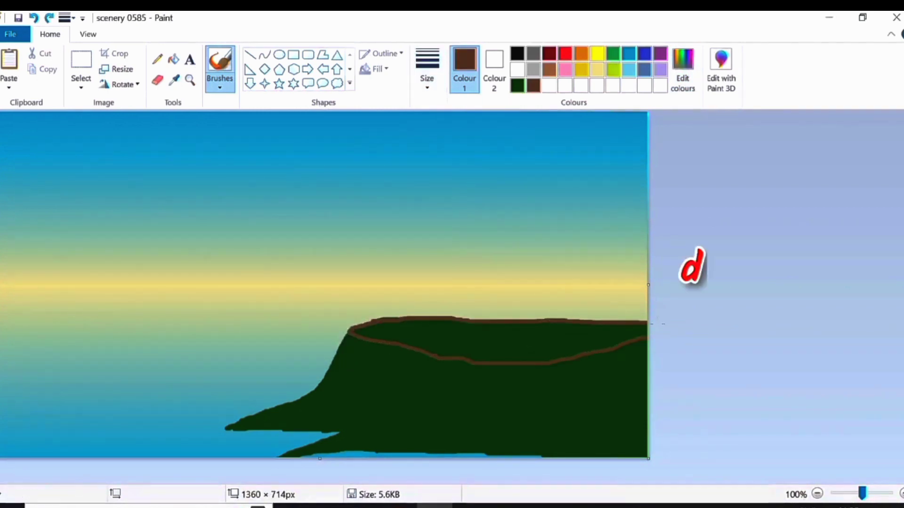
drag(527, 349, 372, 331)
mouse_move(586, 342)
mouse_down()
mouse_move(446, 330)
mouse_move(348, 334)
mouse_move(424, 351)
mouse_move(558, 332)
mouse_move(529, 354)
mouse_move(479, 359)
mouse_move(602, 344)
mouse_move(555, 351)
mouse_move(554, 331)
mouse_move(639, 339)
mouse_up()
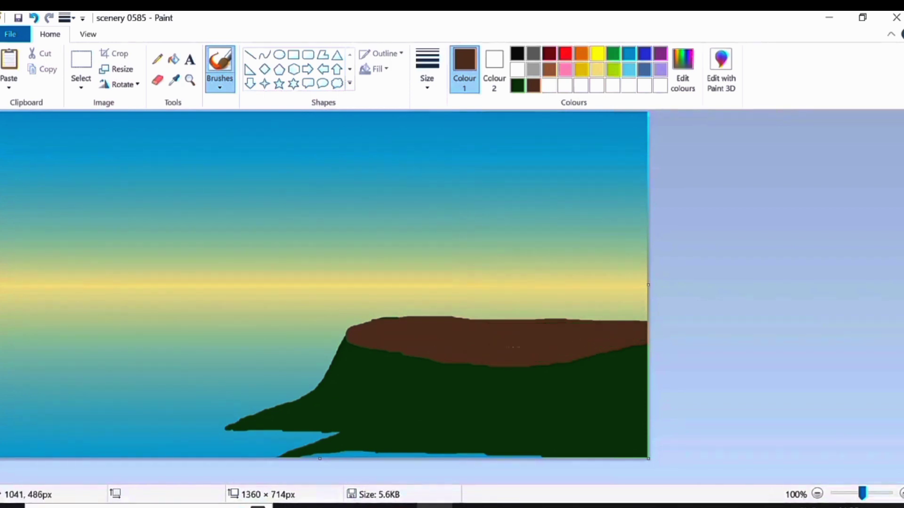
Step: Create a lighter shade of the brown and fill the cliff's top surface with it
click(683, 71)
drag(607, 254, 607, 237)
click(317, 362)
click(174, 59)
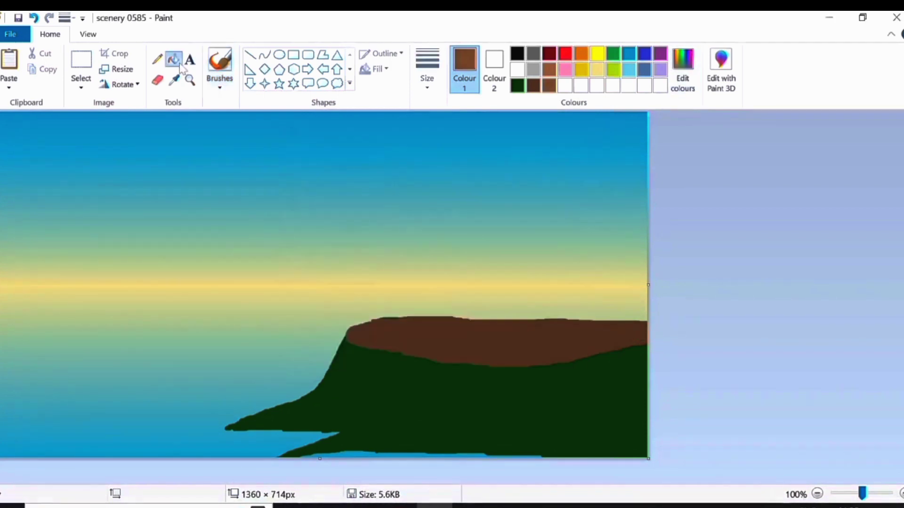
click(447, 327)
Step: Touch up the border between the brown surface and the green cliff side with brown and dark green brush strokes
click(219, 61)
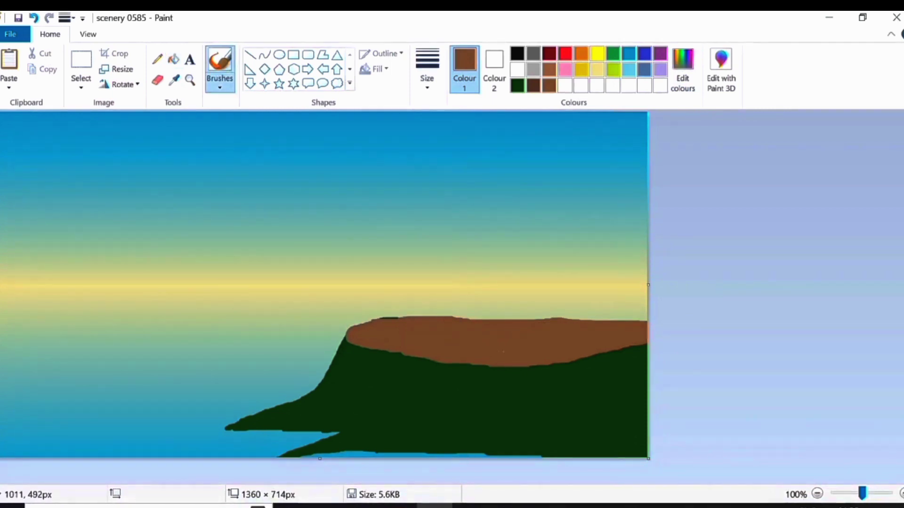
drag(503, 352, 583, 350)
click(494, 71)
click(518, 88)
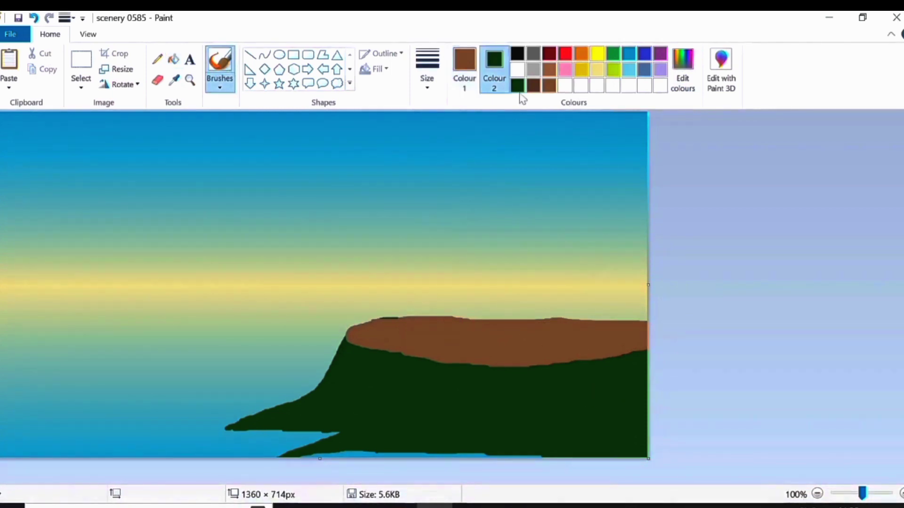
click(466, 73)
click(494, 73)
click(517, 71)
click(471, 73)
click(518, 86)
drag(647, 347, 565, 360)
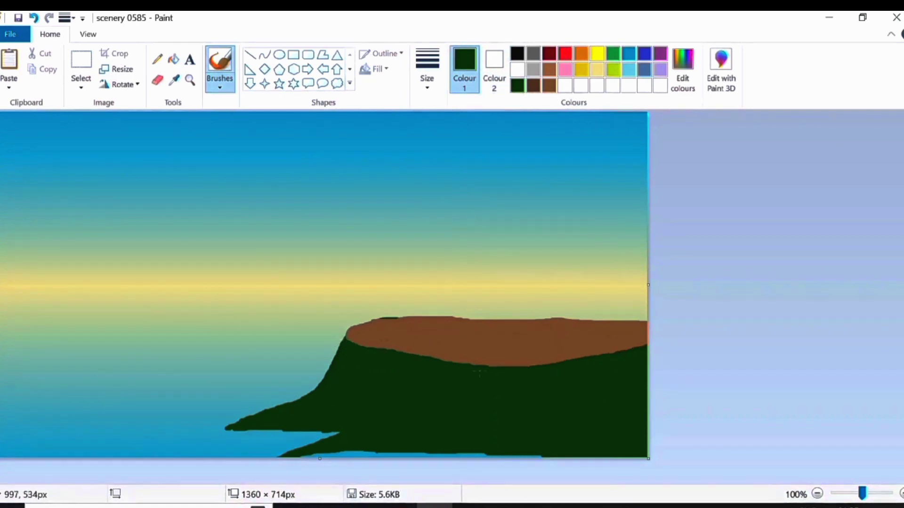
Step: Tidy the upper edge of the cliff's surface with the lighter brown brush, undoing unwanted strokes
click(549, 86)
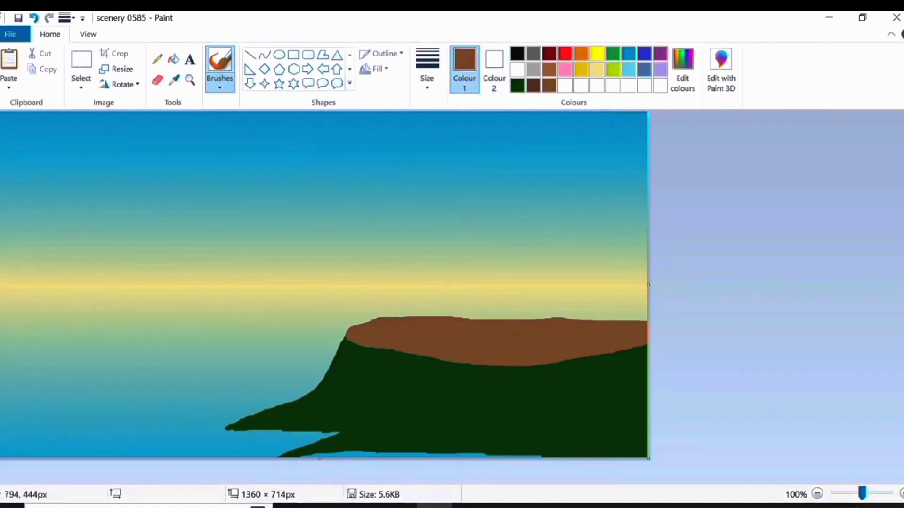
key(ctrl+z)
mouse_move(357, 325)
mouse_down()
mouse_move(392, 315)
mouse_move(426, 335)
mouse_move(390, 318)
mouse_up()
drag(473, 318, 612, 318)
drag(511, 321, 441, 321)
key(ctrl+z)
Step: Paint a dark brown tree trunk with spreading roots and a tall right limb at the right end of the cliff
key(ctrl+z)
drag(513, 347, 501, 345)
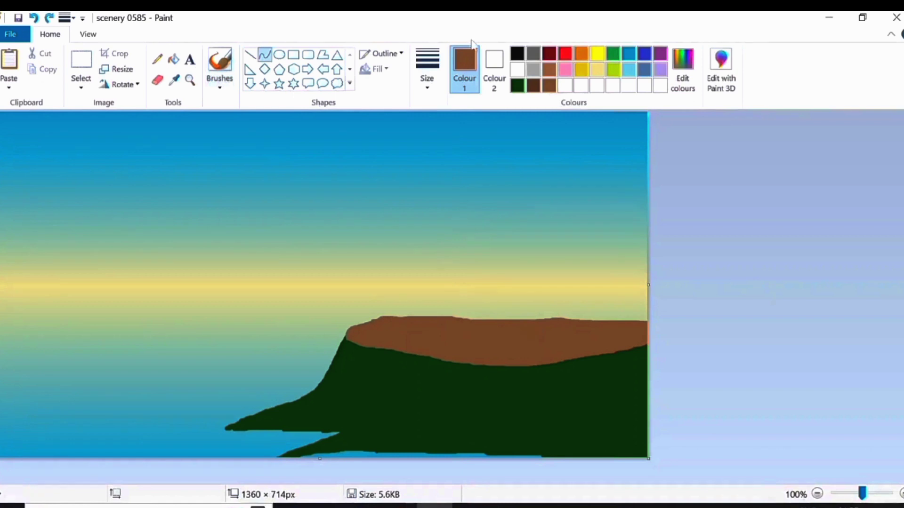
click(533, 85)
drag(596, 330, 583, 216)
key(ctrl+z)
drag(589, 332, 599, 287)
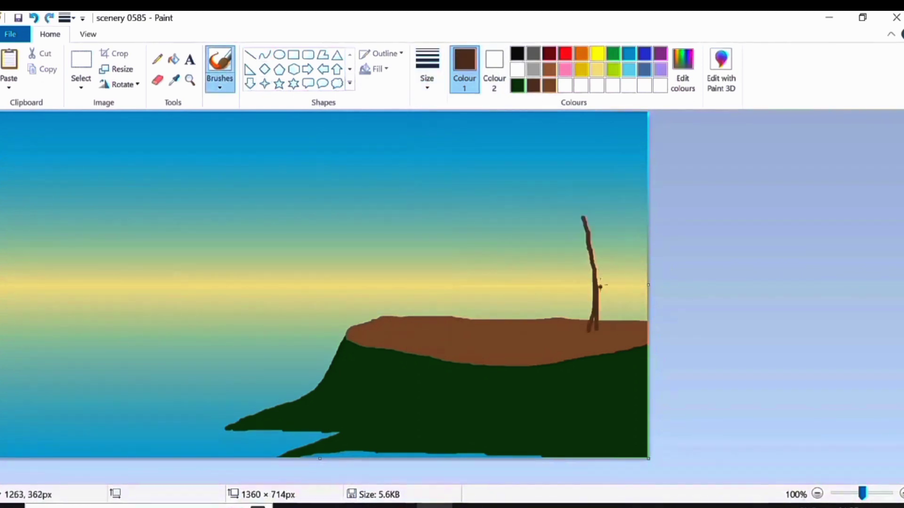
mouse_move(637, 176)
mouse_down()
mouse_move(622, 238)
mouse_move(622, 336)
mouse_move(604, 338)
mouse_up()
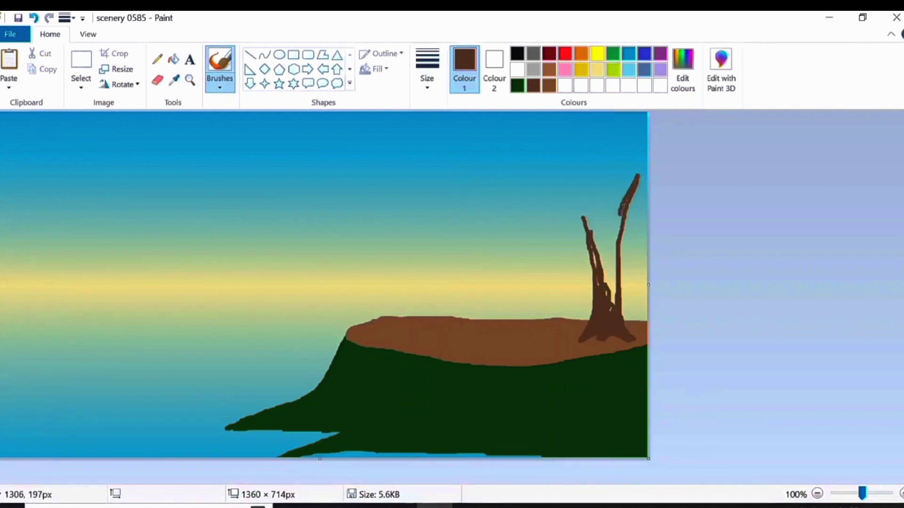
drag(607, 231, 605, 292)
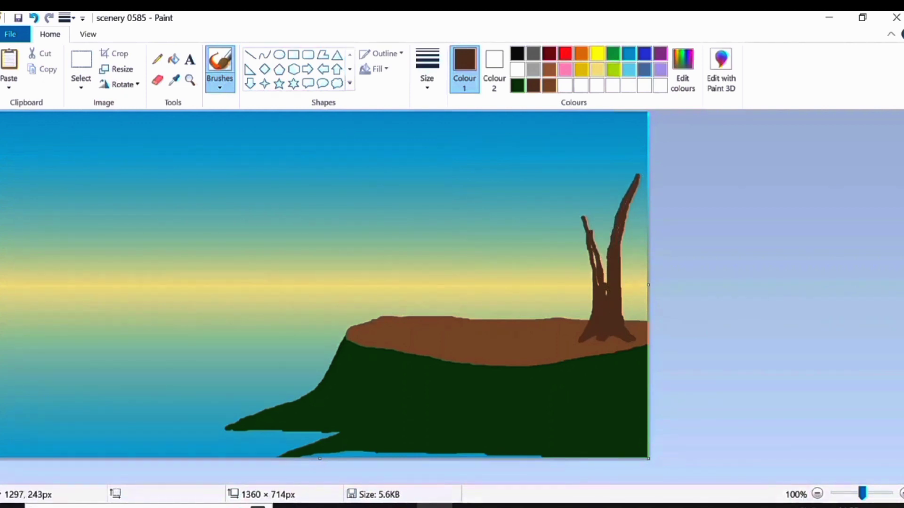
Step: Paint the tree's left limb and a side branch off the right limb, and fill the fork solidly
drag(586, 240, 577, 199)
drag(600, 262, 604, 245)
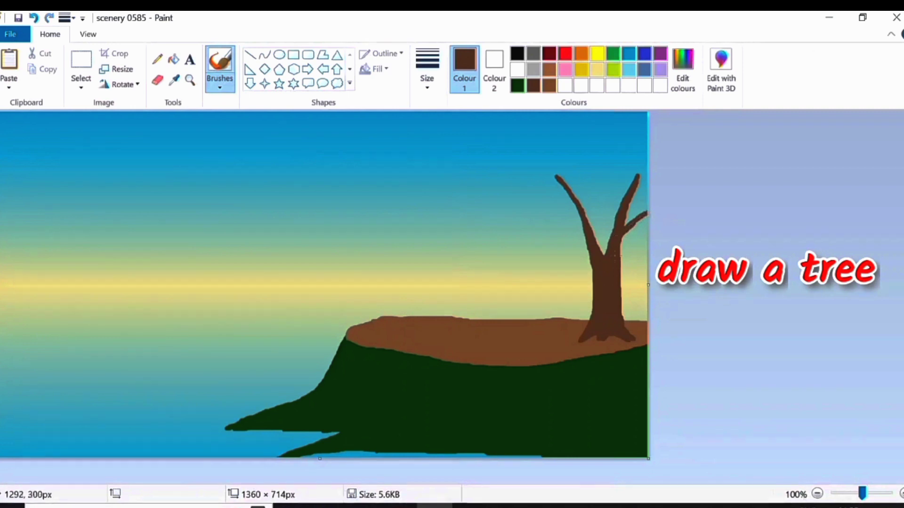
key(ctrl+z)
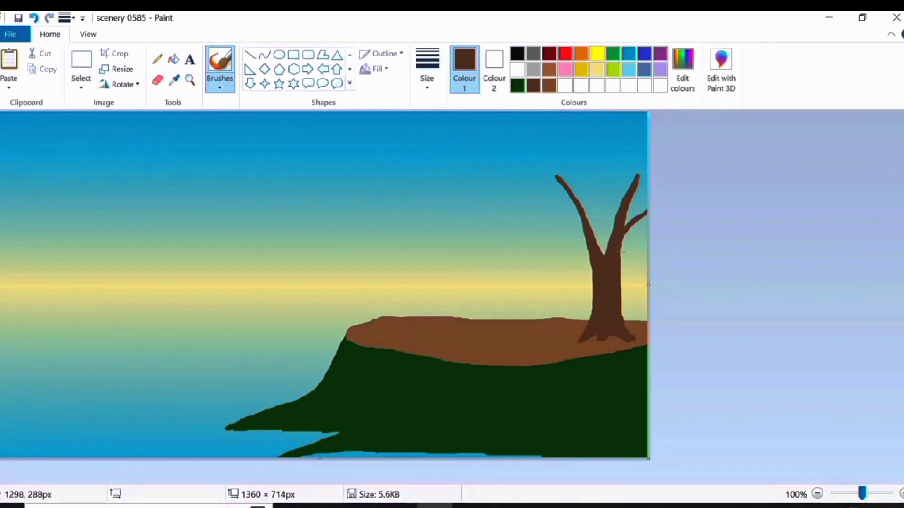
Step: Add a thinner branch on the left side of the trunk, undoing unwanted strokes
click(427, 70)
click(465, 173)
mouse_move(587, 248)
mouse_down()
mouse_move(565, 210)
mouse_move(582, 243)
mouse_up()
key(ctrl+z)
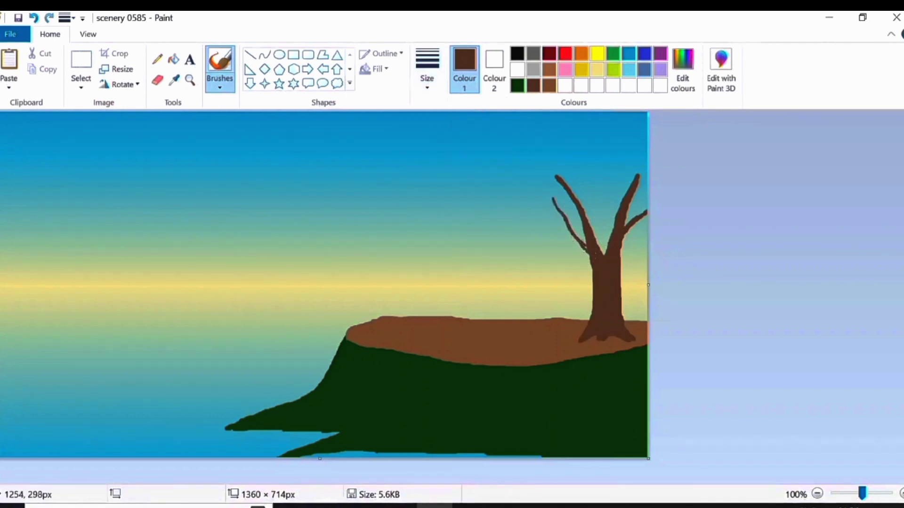
key(ctrl+z)
Step: Paint fine twigs along the tree's left branches with the thinnest brush size
click(427, 70)
click(466, 140)
drag(570, 233, 533, 212)
drag(548, 224, 501, 229)
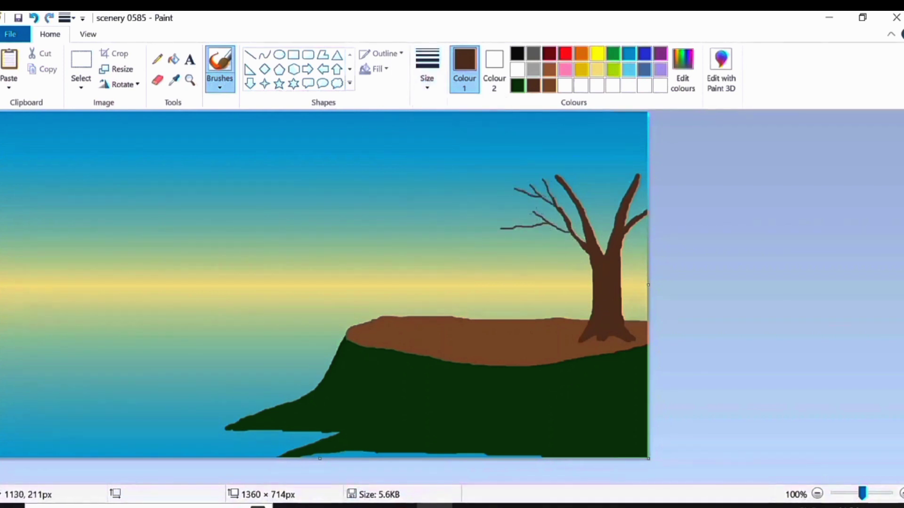
mouse_move(546, 188)
mouse_down()
mouse_move(507, 162)
mouse_move(560, 172)
mouse_up()
Step: Extend the left limb's tip and paint a forked branch rising between the two main limbs
click(427, 71)
click(450, 173)
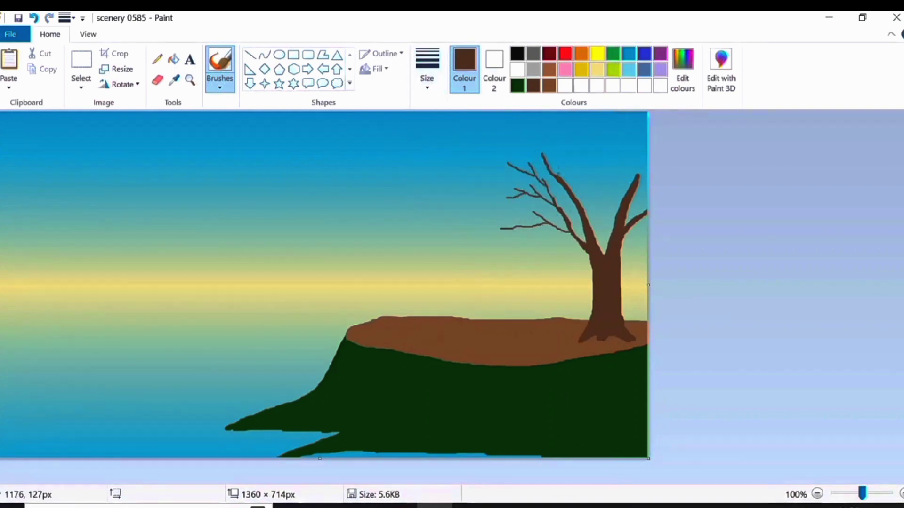
click(427, 71)
click(450, 134)
drag(606, 168, 613, 222)
drag(603, 165, 572, 124)
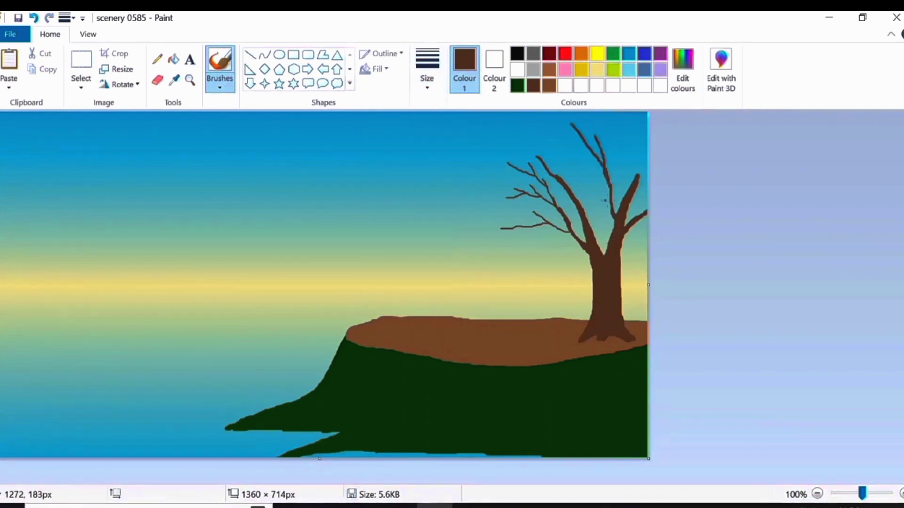
Step: Add fine twigs between the main branches and at the tree's upper left, undoing unwanted strokes
click(439, 81)
click(450, 137)
mouse_move(590, 228)
mouse_down()
mouse_move(583, 168)
mouse_move(555, 135)
mouse_move(524, 115)
mouse_up()
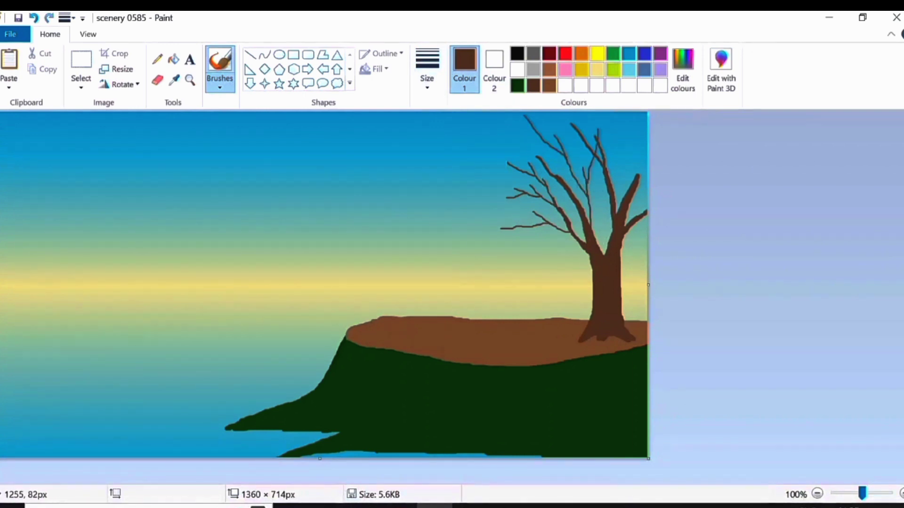
key(ctrl+z)
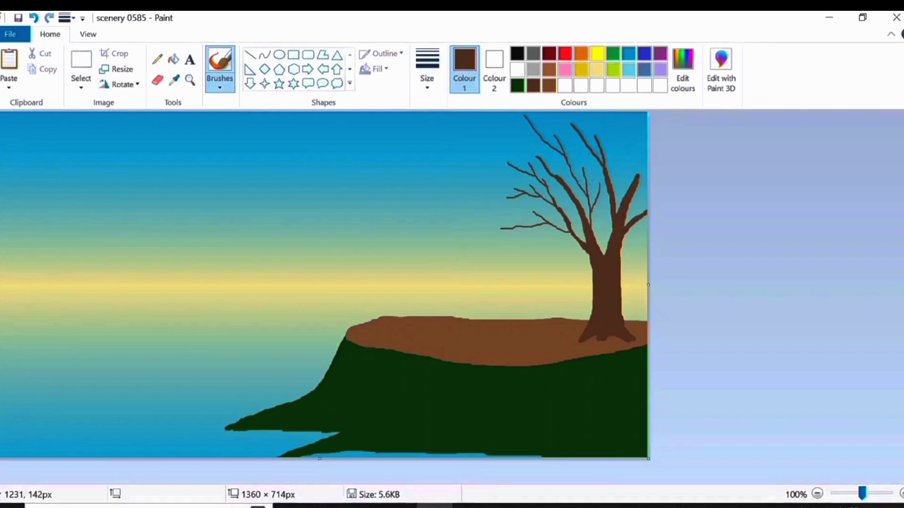
key(ctrl+z)
mouse_move(588, 181)
mouse_down()
mouse_move(596, 153)
mouse_move(563, 113)
mouse_up()
mouse_move(561, 123)
mouse_down()
mouse_move(554, 113)
mouse_move(506, 123)
mouse_up()
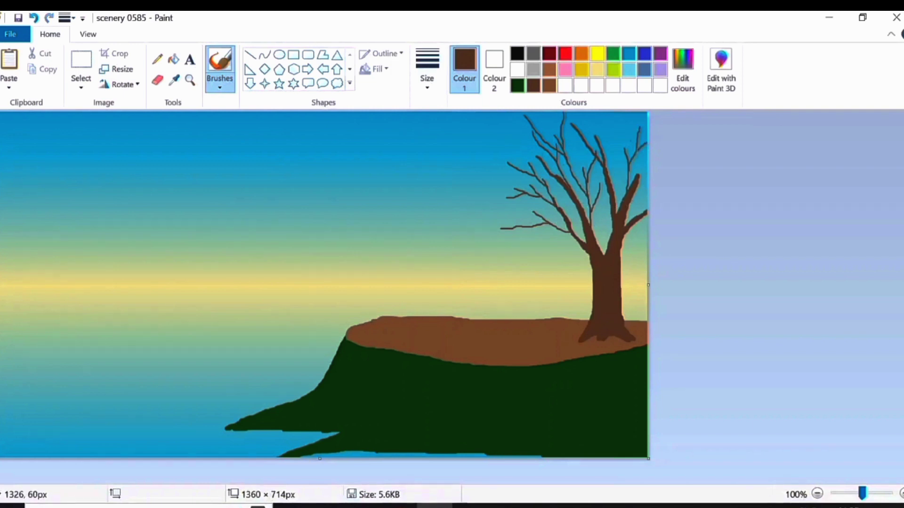
Step: Extend the tree's right limb upward and add fine twigs at its top and right side, using different brush sizes
click(427, 84)
click(455, 167)
click(430, 85)
click(455, 139)
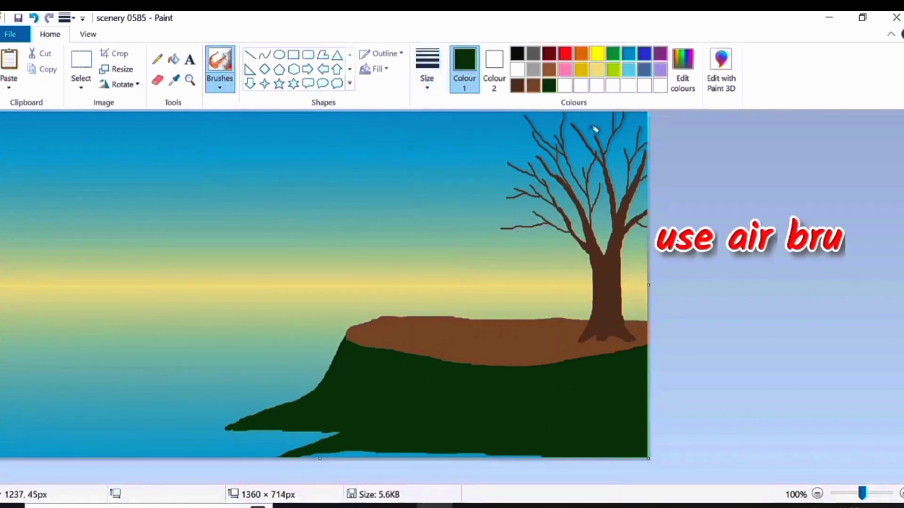
Step: Cover the tree's branches with dark green foliage and highlight the leaf clusters with a brighter custom green
mouse_move(614, 118)
mouse_down()
mouse_move(570, 130)
mouse_move(551, 123)
mouse_move(607, 117)
mouse_move(518, 157)
mouse_move(534, 160)
mouse_move(530, 119)
mouse_move(596, 130)
mouse_move(631, 119)
mouse_move(598, 171)
mouse_move(605, 153)
mouse_move(497, 223)
mouse_move(515, 199)
mouse_move(542, 224)
mouse_move(548, 175)
mouse_move(517, 188)
mouse_move(526, 160)
mouse_up()
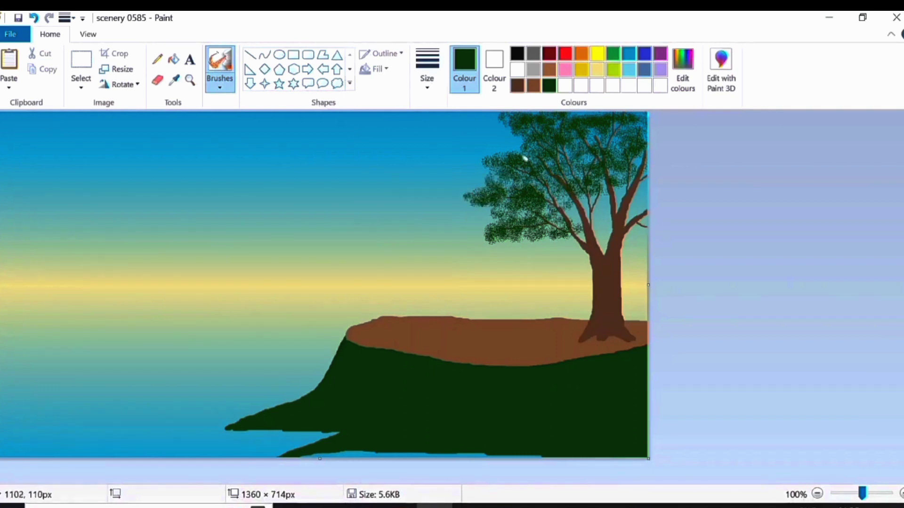
mouse_move(622, 173)
mouse_down()
mouse_move(645, 222)
mouse_move(652, 193)
mouse_move(636, 187)
mouse_move(650, 174)
mouse_move(647, 158)
mouse_move(543, 135)
mouse_move(552, 142)
mouse_move(583, 130)
mouse_move(577, 186)
mouse_move(627, 193)
mouse_move(610, 198)
mouse_move(612, 207)
mouse_move(645, 223)
mouse_move(567, 221)
mouse_move(608, 183)
mouse_move(596, 171)
mouse_move(566, 183)
mouse_move(571, 196)
mouse_move(548, 171)
mouse_up()
click(678, 95)
drag(607, 278, 606, 247)
click(317, 362)
drag(517, 158, 597, 155)
drag(546, 207, 514, 218)
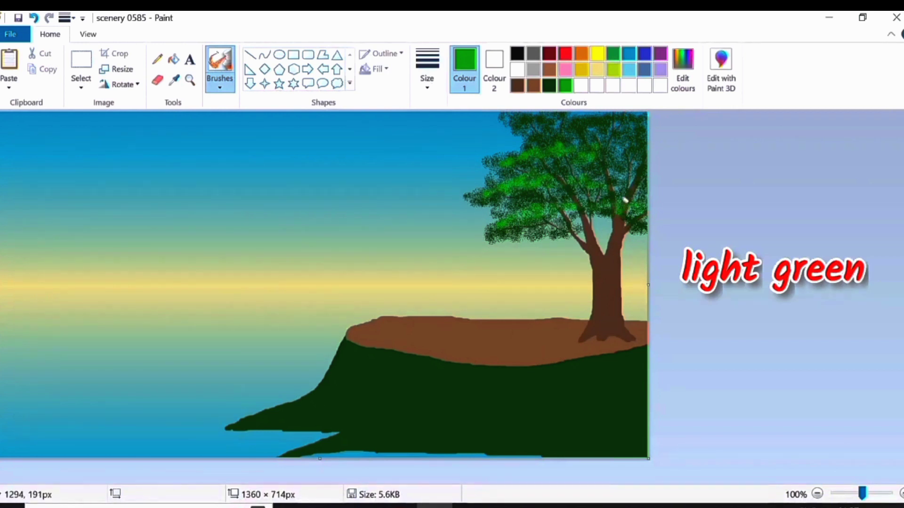
mouse_move(573, 113)
mouse_down()
mouse_move(593, 115)
mouse_move(537, 140)
mouse_move(638, 147)
mouse_move(635, 167)
mouse_up()
Step: Add another custom green to the palette and shade the inner and lower foliage with dark green
click(682, 71)
drag(600, 283, 568, 270)
click(315, 361)
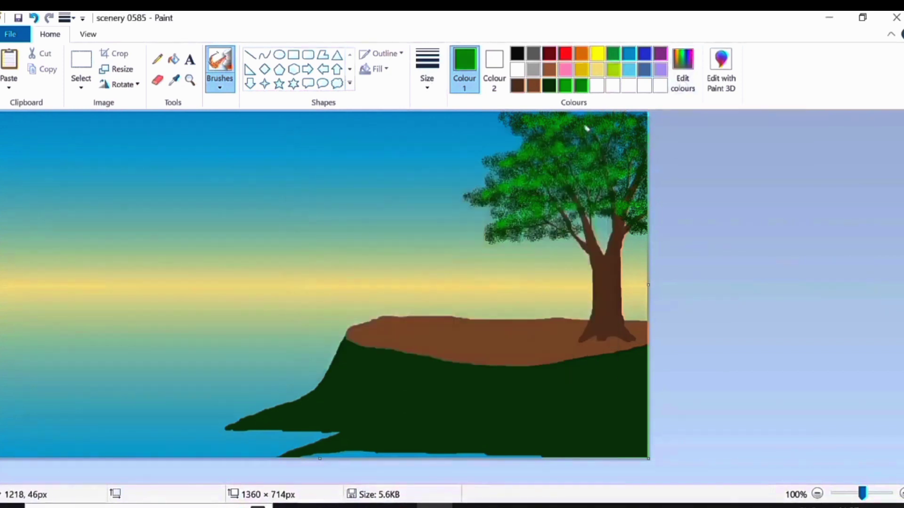
click(549, 85)
drag(562, 229, 506, 241)
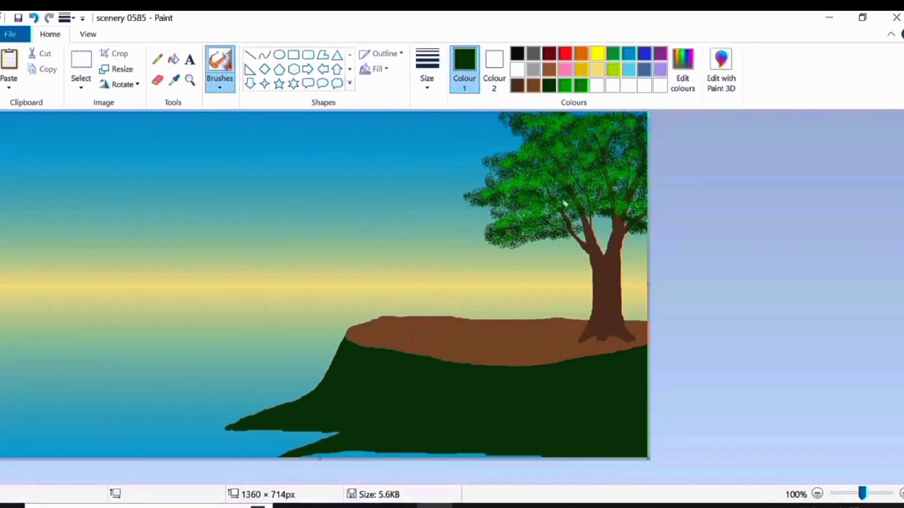
mouse_move(574, 188)
mouse_down()
mouse_move(551, 221)
mouse_move(612, 215)
mouse_move(621, 139)
mouse_move(580, 134)
mouse_up()
drag(537, 174, 633, 144)
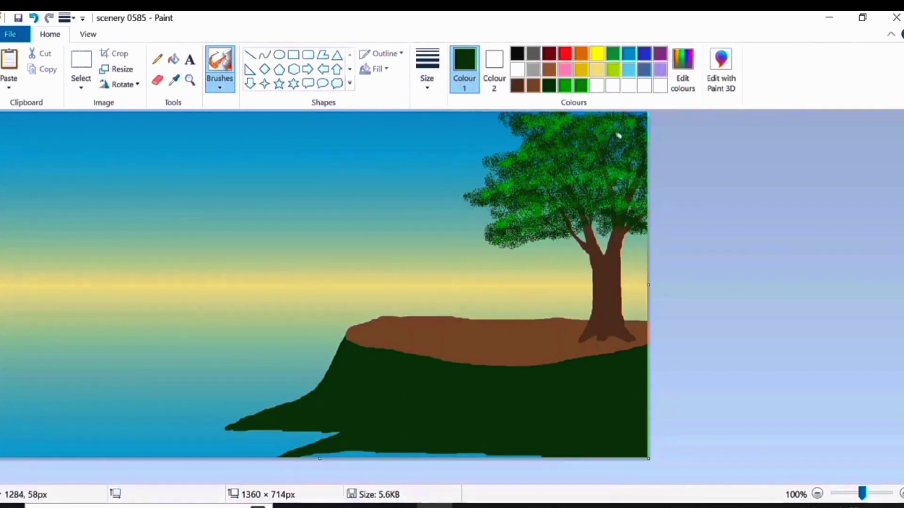
Step: Add light green leaf clusters along the foliage's left edge and shade the inner leaves with dark green
click(566, 86)
drag(528, 120, 529, 140)
mouse_move(524, 184)
mouse_down()
mouse_move(480, 195)
mouse_move(477, 188)
mouse_move(505, 193)
mouse_up()
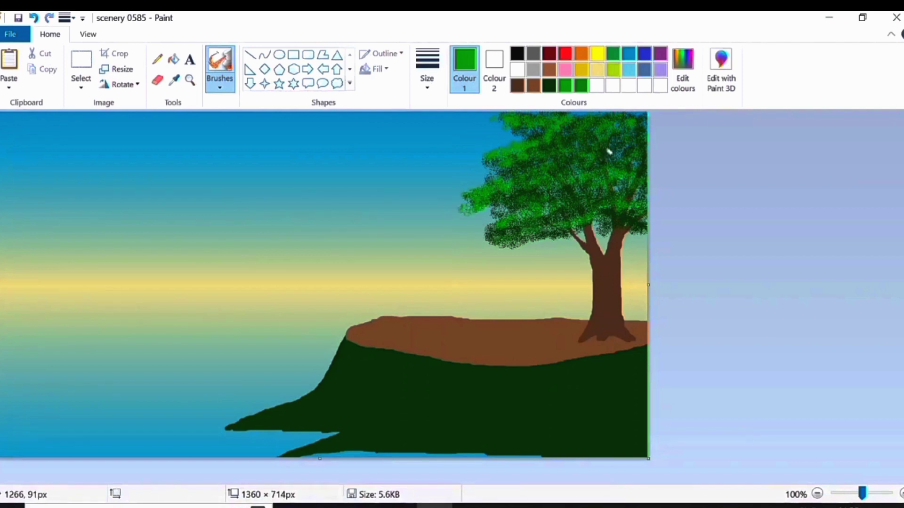
click(549, 85)
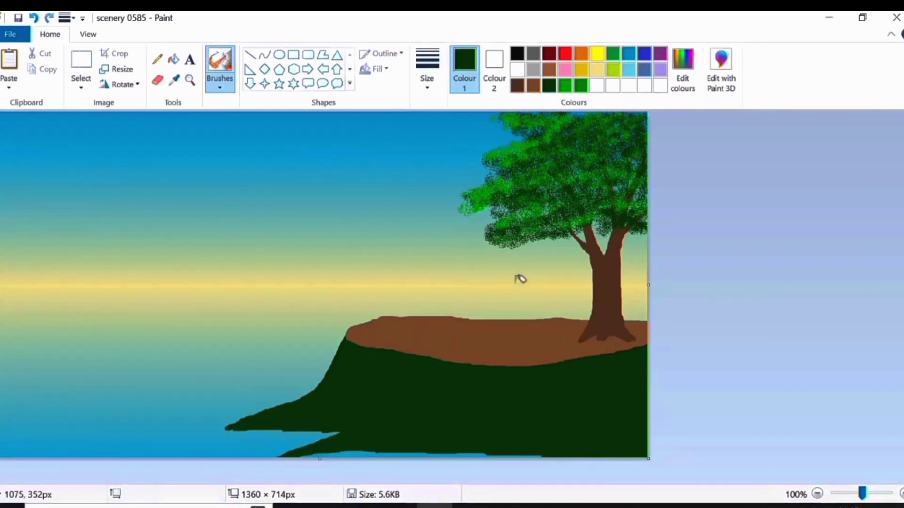
Step: Mix a lighter custom shade of the palette's brown by raising its luminosity and add it to the palette
click(250, 54)
click(549, 69)
click(683, 70)
drag(606, 221, 610, 210)
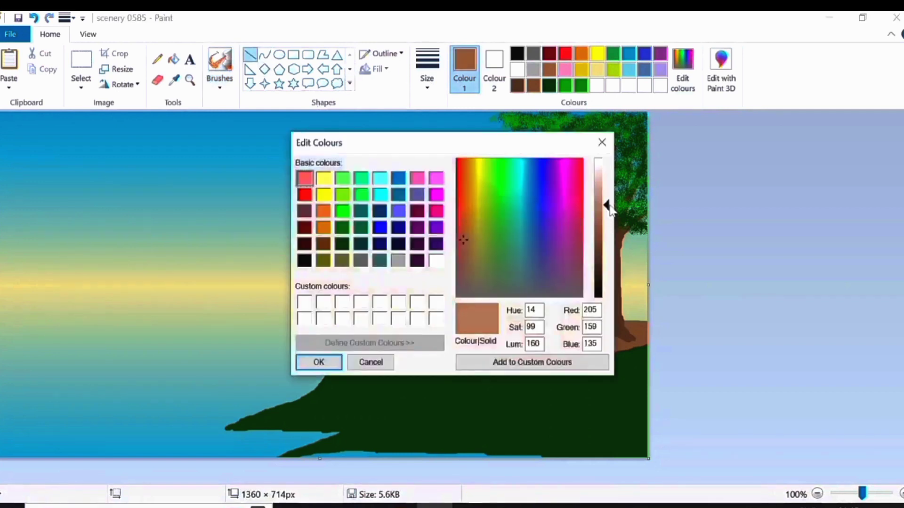
click(318, 362)
Step: Draw two curved brown edge lines from the cliff top to the canvas bottom and paint the path between them brown
click(533, 86)
click(265, 54)
drag(466, 356, 345, 474)
drag(435, 379, 357, 440)
mouse_move(484, 365)
mouse_down()
mouse_move(446, 464)
mouse_move(436, 456)
mouse_up()
click(220, 63)
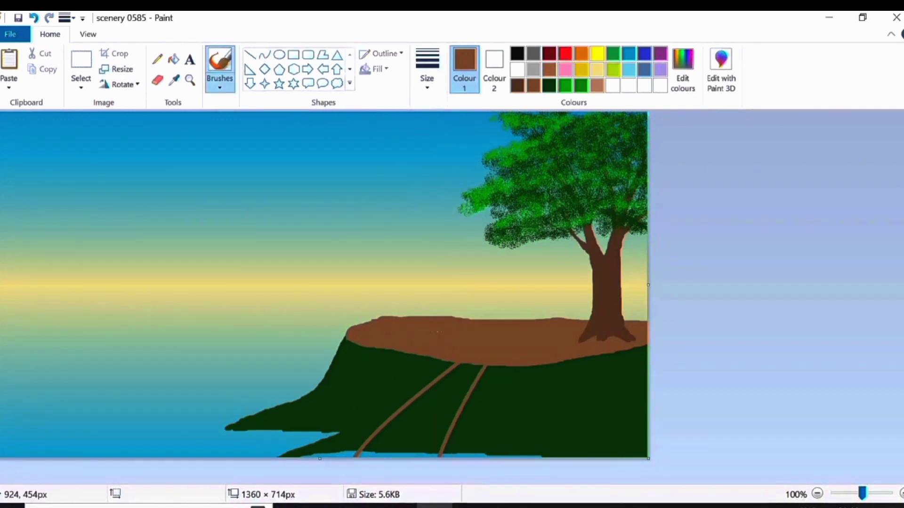
mouse_move(458, 381)
mouse_down()
mouse_move(464, 370)
mouse_move(458, 395)
mouse_move(458, 378)
mouse_move(430, 377)
mouse_move(429, 399)
mouse_move(407, 417)
mouse_move(383, 396)
mouse_up()
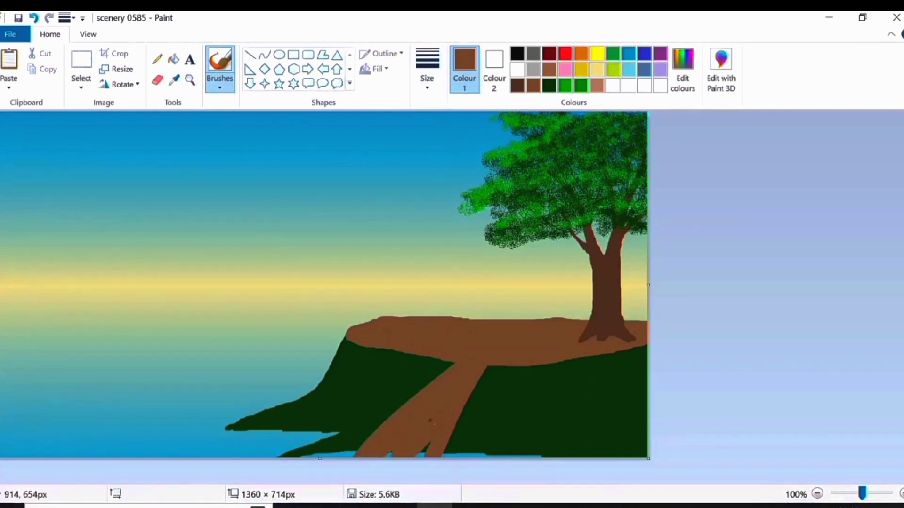
Step: Draw a dark brown curve along the path's right edge to give it thickness
click(250, 55)
click(265, 55)
click(426, 71)
click(452, 189)
drag(490, 365, 438, 466)
mouse_move(458, 404)
mouse_down()
mouse_move(466, 396)
mouse_move(443, 443)
mouse_up()
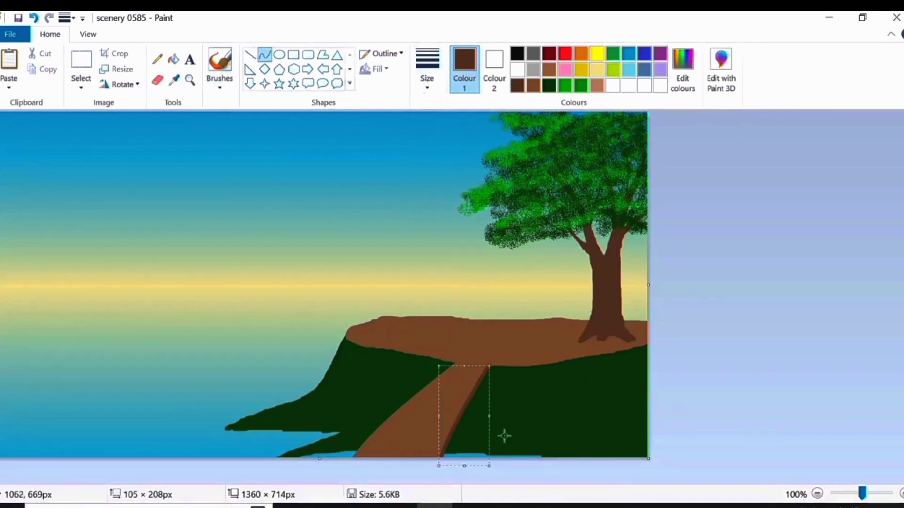
click(504, 435)
Step: Draw the path's right handrail as a thinner light brown curve
click(597, 85)
drag(489, 352, 412, 470)
click(429, 74)
click(452, 163)
drag(466, 391, 455, 396)
click(441, 417)
click(492, 411)
Step: Draw a matching light brown curved handrail beyond the path's left edge
drag(456, 349, 312, 471)
drag(366, 423, 348, 424)
click(347, 425)
click(498, 424)
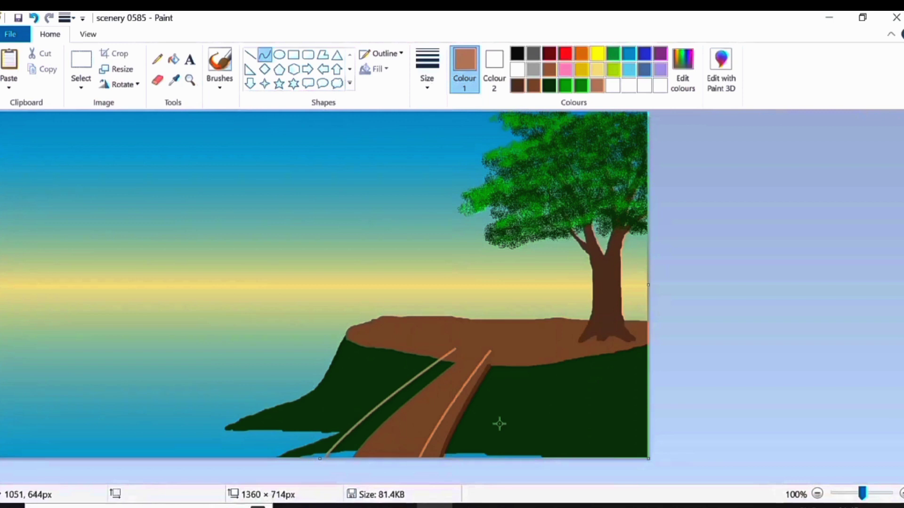
Step: Add evenly spaced vertical light brown posts beneath both handrails, undoing misplaced ones
click(250, 55)
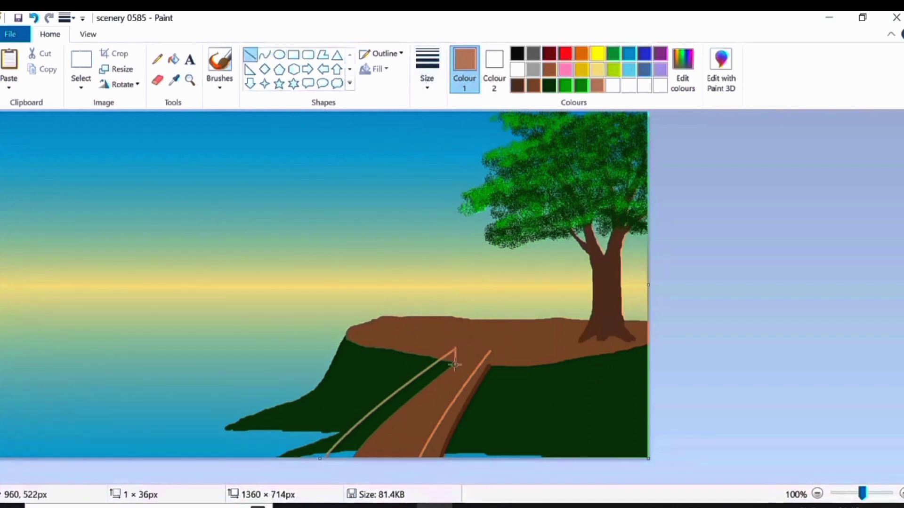
drag(455, 348, 455, 366)
drag(415, 387, 389, 419)
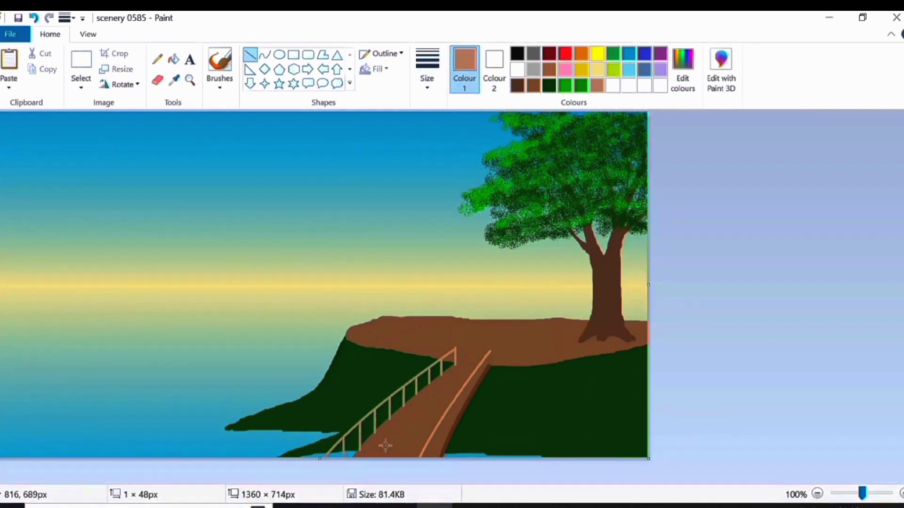
drag(486, 352, 482, 376)
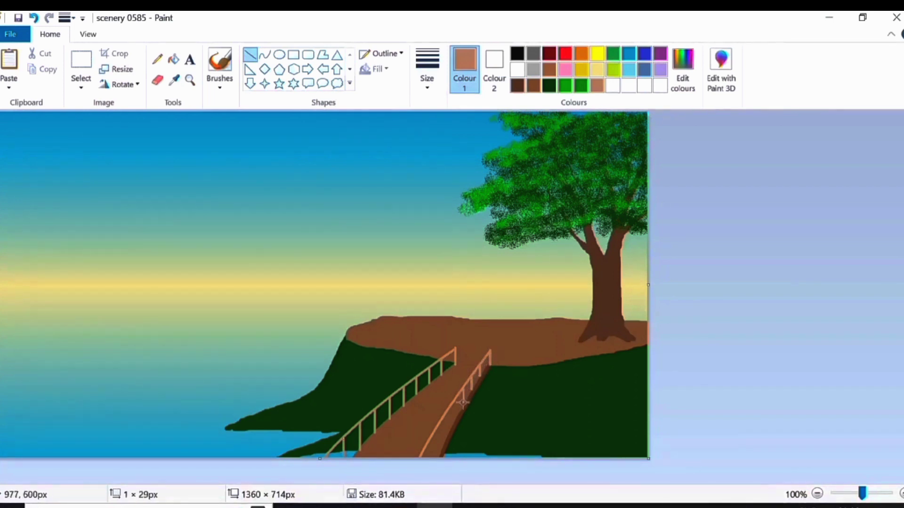
mouse_move(444, 420)
mouse_down()
mouse_move(444, 444)
mouse_move(431, 462)
mouse_up()
key(ctrl+z)
click(465, 447)
Step: Draw the house's gable roof slopes with black straight lines on the cliff above the path, nudging the left slope into place
click(517, 53)
mouse_move(484, 282)
mouse_down()
mouse_move(439, 325)
mouse_move(521, 322)
mouse_up()
click(509, 343)
drag(491, 292, 463, 320)
key(Up)
key(Up)
key(Up)
key(Up)
key(Up)
key(Up)
key(Up)
key(Up)
key(Left)
key(Left)
key(Left)
key(Left)
key(Left)
key(Left)
key(Left)
key(Left)
key(Left)
click(483, 316)
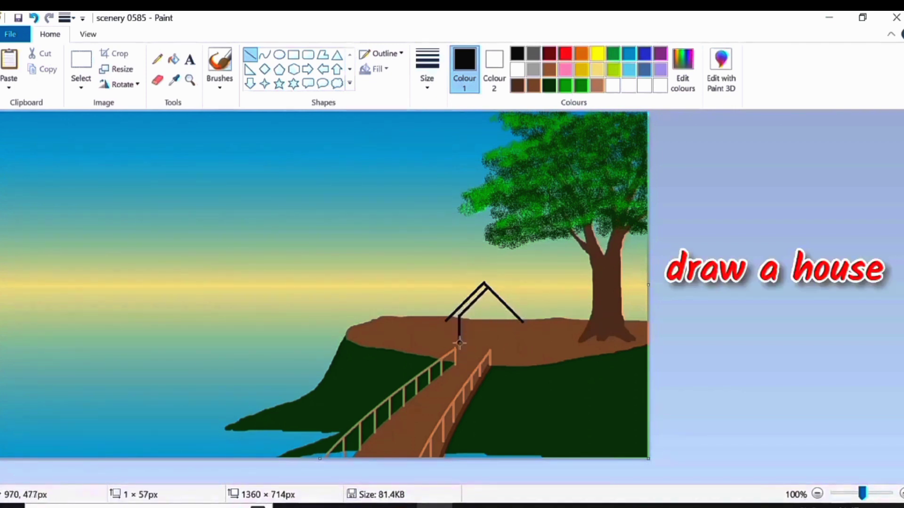
Step: Complete the house outline with black wall edges, the side roof and eave lines, and a thicker inner left slope
drag(459, 343, 460, 346)
key(ctrl+z)
drag(512, 313, 512, 348)
mouse_move(485, 283)
mouse_down()
mouse_move(529, 283)
mouse_move(567, 319)
mouse_move(562, 314)
mouse_move(563, 350)
mouse_move(583, 344)
mouse_up()
key(ctrl+z)
drag(447, 320, 459, 321)
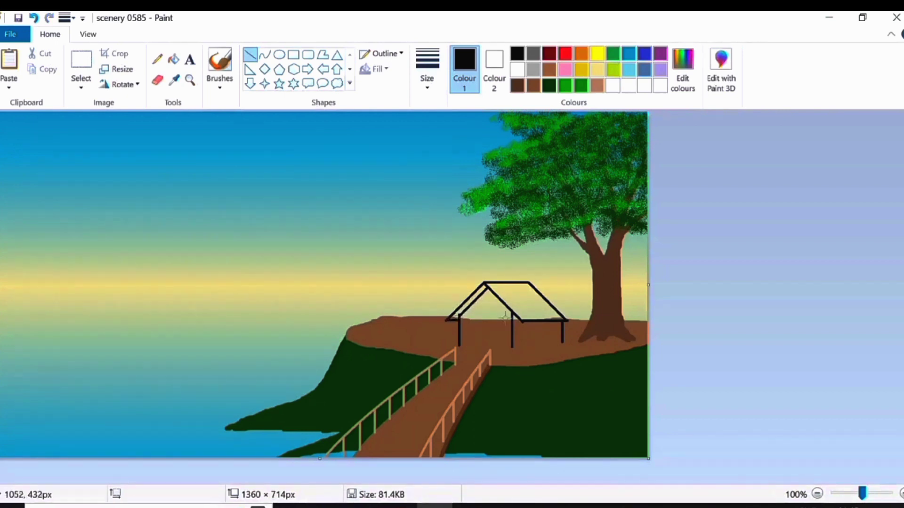
drag(487, 289, 467, 321)
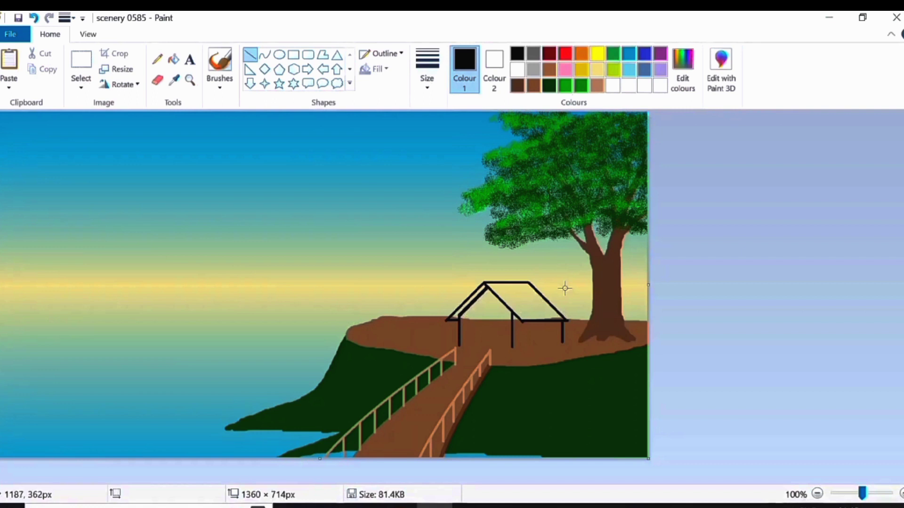
Step: Cover the house's right wall edge with brown and redraw it in black slightly further left
click(533, 87)
drag(562, 321, 563, 349)
click(572, 338)
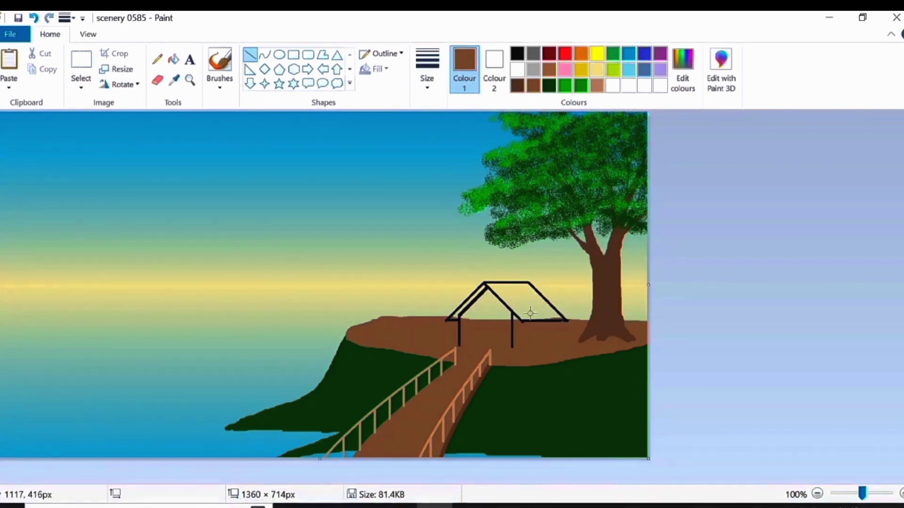
click(517, 84)
mouse_move(554, 321)
mouse_down()
mouse_move(559, 345)
mouse_move(568, 321)
mouse_up()
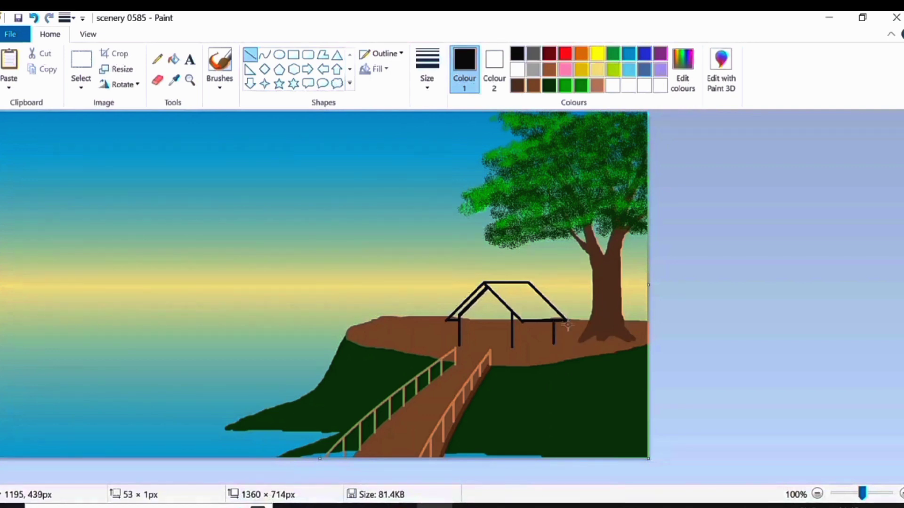
click(571, 339)
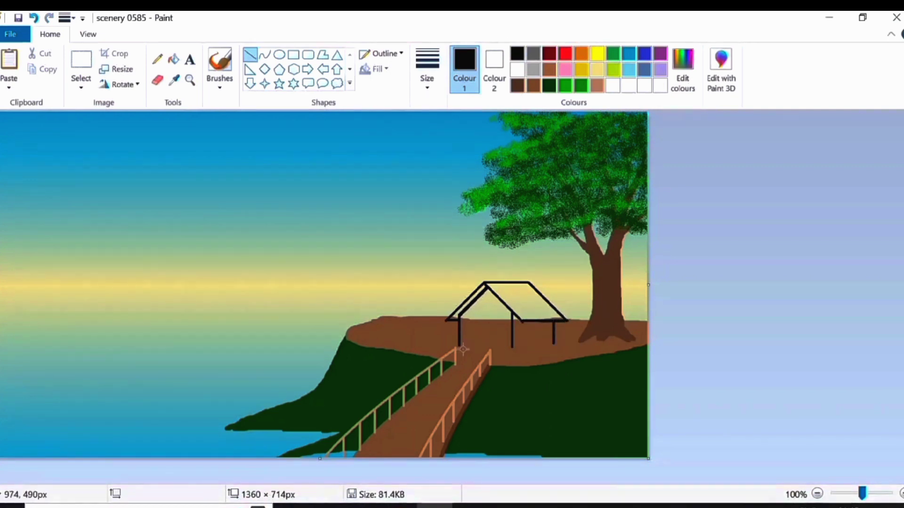
Step: Draw the house's base lines, light grey below the front wall and dark grey below the side wall
click(533, 53)
click(533, 70)
mouse_move(460, 345)
mouse_down()
mouse_move(512, 360)
mouse_move(513, 346)
mouse_move(555, 345)
mouse_up()
click(513, 347)
click(534, 54)
click(572, 281)
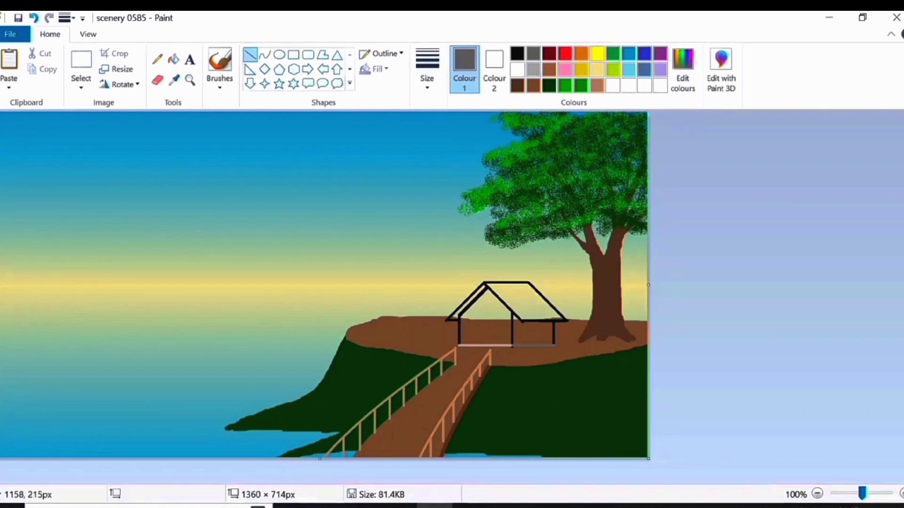
Step: Fill the house's side wall with dark grey and its front wall with light grey
click(174, 59)
click(545, 329)
click(533, 69)
click(495, 327)
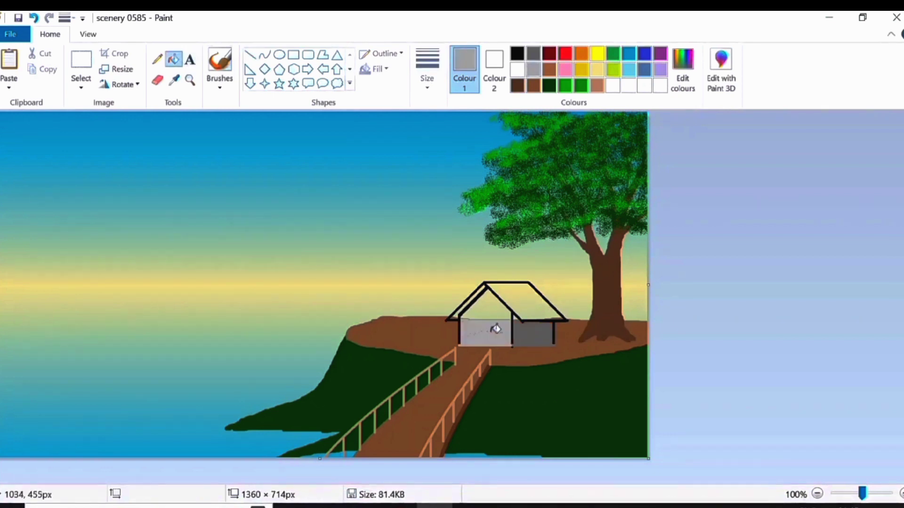
Step: Paint the front gable area light grey, and select dark grey with a smaller brush size for touch-ups
click(219, 60)
mouse_move(487, 315)
mouse_down()
mouse_move(475, 314)
mouse_move(484, 301)
mouse_move(501, 328)
mouse_up()
click(535, 55)
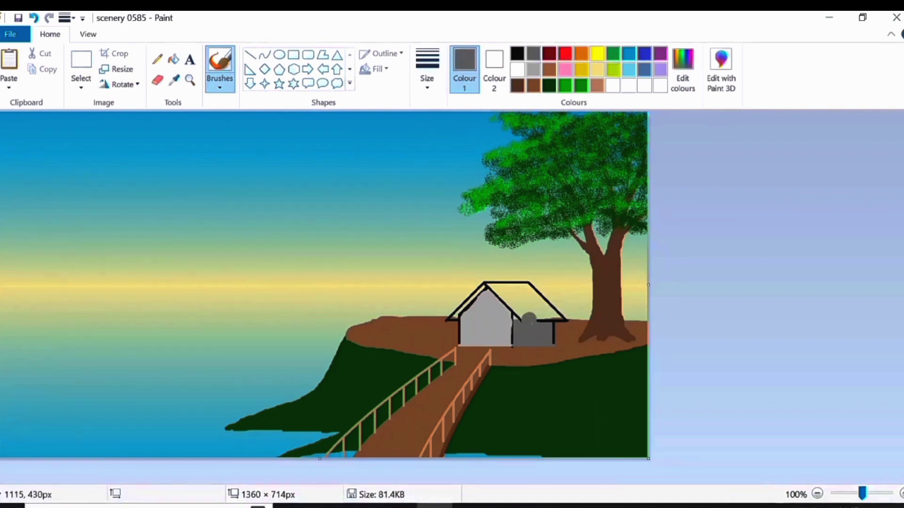
click(427, 70)
click(459, 166)
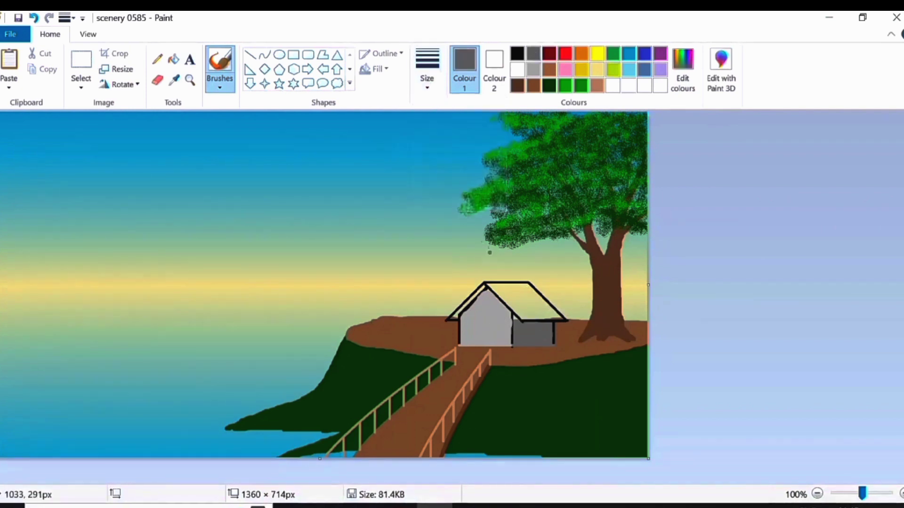
Step: Cover the side wall's black vertical edges with dark grey straight lines
click(250, 54)
click(427, 71)
click(446, 171)
mouse_move(554, 323)
mouse_down()
mouse_move(555, 345)
mouse_move(522, 312)
mouse_move(511, 313)
mouse_move(512, 346)
mouse_up()
click(568, 352)
click(535, 338)
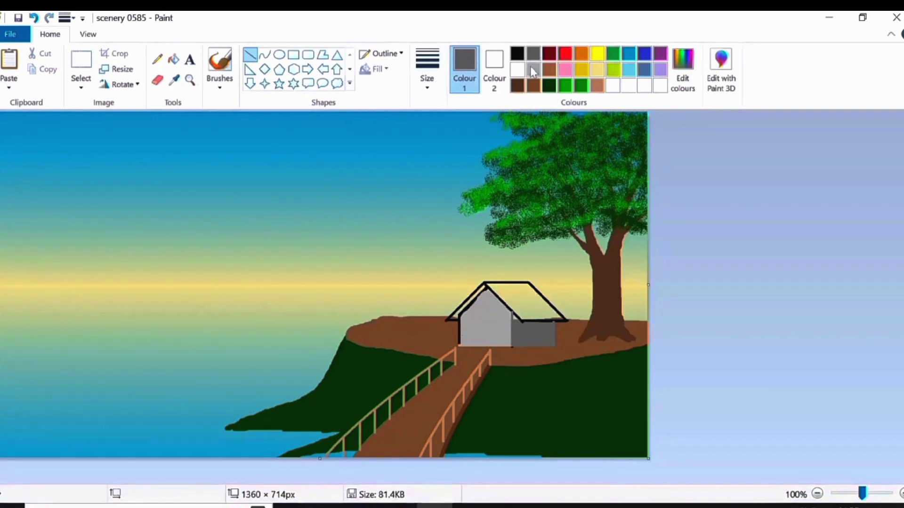
Step: Cover the black lines on the front wall's left edge and inner gable slope with light grey lines
click(533, 70)
drag(485, 289, 460, 325)
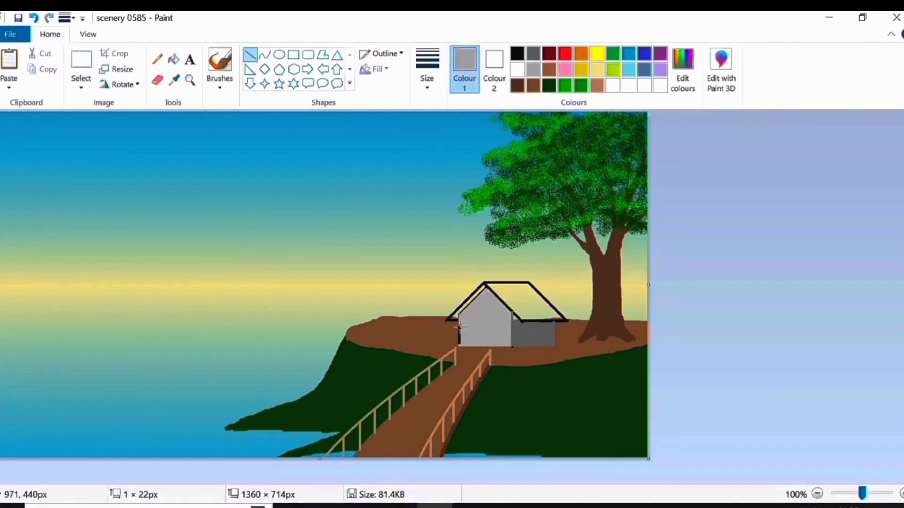
click(517, 295)
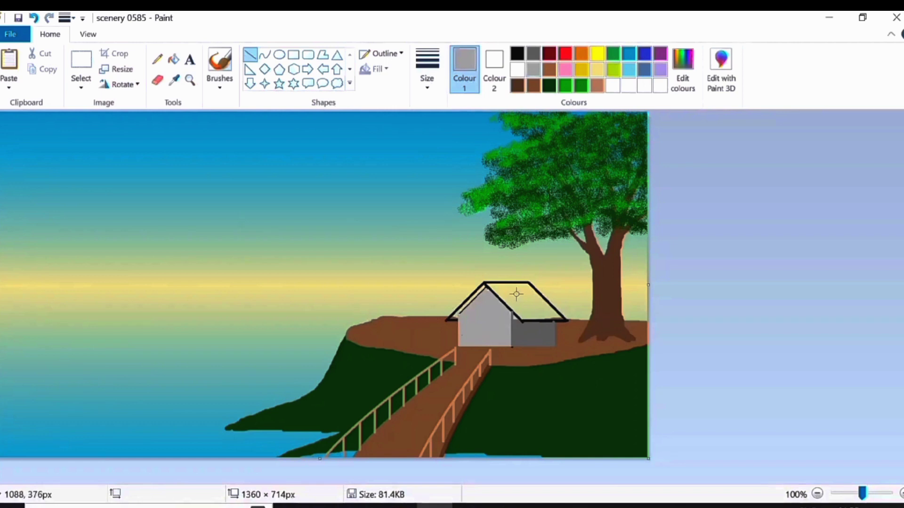
drag(485, 288, 460, 316)
click(484, 319)
click(493, 301)
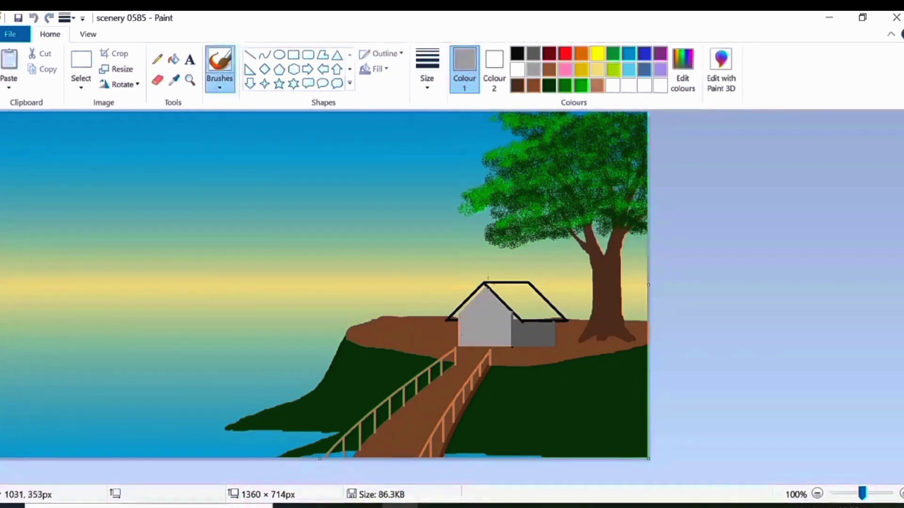
Step: Fill the roof's narrow left overhang with black and patch the gap atop the side wall with dark grey
click(518, 54)
click(250, 54)
click(427, 71)
click(437, 191)
drag(485, 284, 449, 320)
click(439, 328)
click(220, 66)
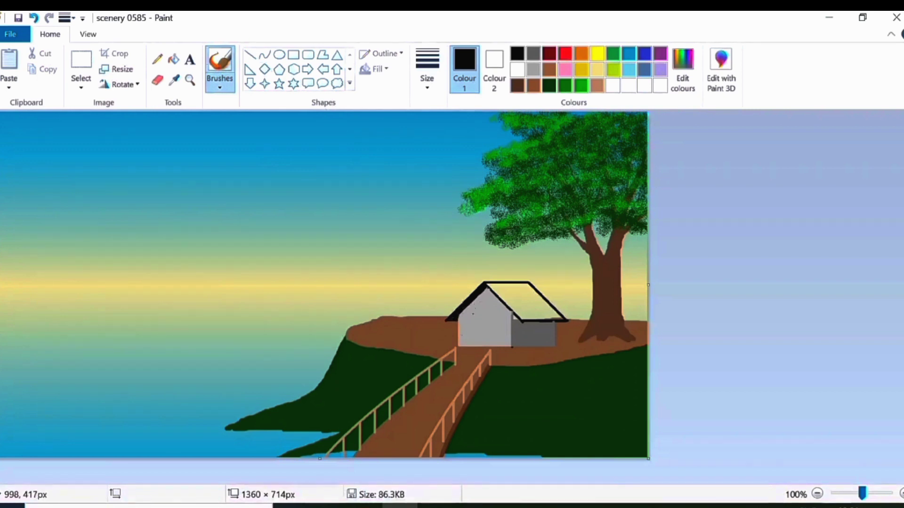
click(533, 54)
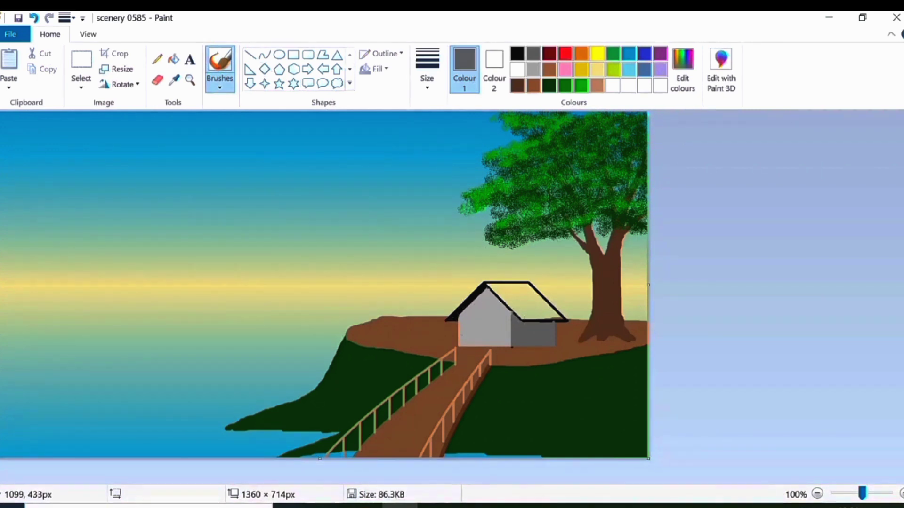
Step: Trace the outline of the house's right roof face with red straight lines
click(565, 54)
click(250, 54)
drag(484, 282, 521, 321)
key(ctrl+z)
key(ctrl+y)
mouse_move(484, 283)
mouse_down()
mouse_move(528, 284)
mouse_move(566, 320)
mouse_move(565, 334)
mouse_up()
click(546, 348)
Step: Paint the right roof face solid red with the brush
click(220, 60)
click(434, 79)
click(454, 196)
drag(508, 289, 492, 285)
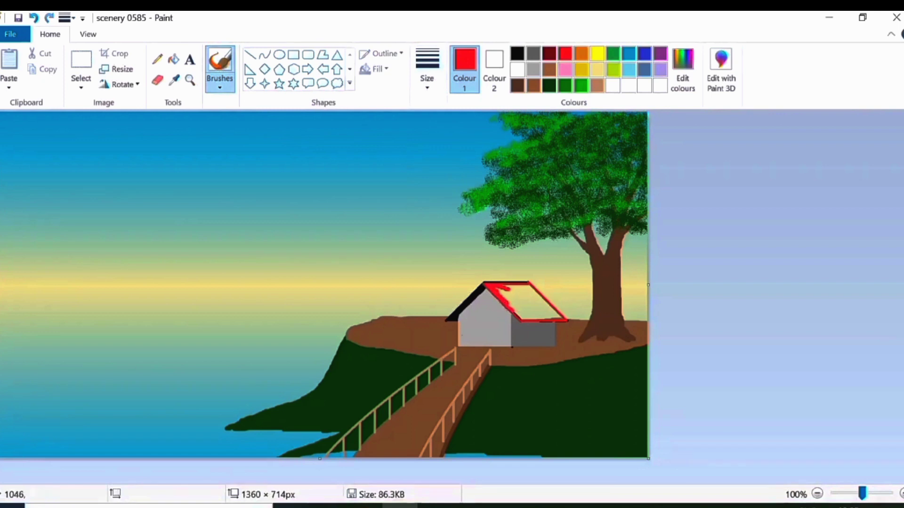
mouse_move(522, 314)
mouse_down()
mouse_move(513, 292)
mouse_move(544, 299)
mouse_move(525, 305)
mouse_move(552, 315)
mouse_move(510, 302)
mouse_move(528, 293)
mouse_move(520, 276)
mouse_move(498, 286)
mouse_move(528, 282)
mouse_move(480, 287)
mouse_move(446, 306)
mouse_move(471, 295)
mouse_move(447, 321)
mouse_up()
Step: Colour the roof's narrow left overhang with dark red lines, undoing a stray one, and clean up the red edges
click(250, 55)
click(549, 54)
mouse_move(482, 287)
mouse_down()
mouse_move(448, 307)
mouse_move(471, 326)
mouse_move(452, 319)
mouse_move(460, 308)
mouse_up()
click(480, 329)
key(ctrl+z)
click(565, 53)
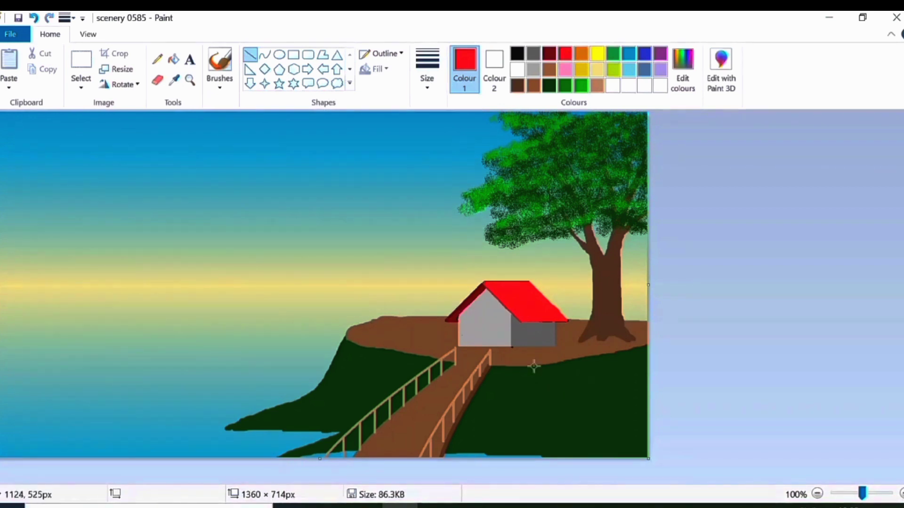
Step: Draw solid black rectangles for a door on the front wall and a window on the side wall
click(516, 53)
click(294, 54)
click(374, 69)
click(383, 101)
mouse_move(475, 316)
mouse_down()
mouse_move(491, 346)
mouse_move(541, 340)
mouse_up()
click(556, 367)
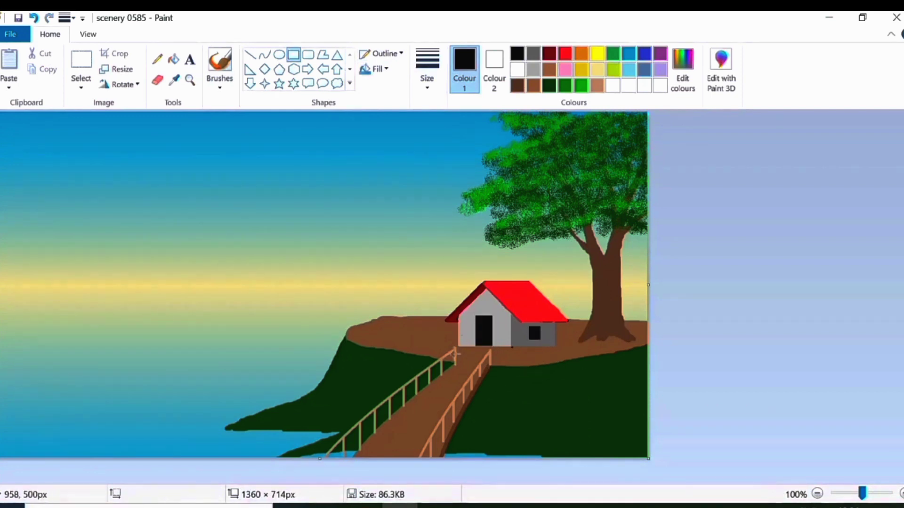
Step: Draw a thin dark red line along the red roof face's left slope, undoing the first attempt
click(548, 54)
click(250, 54)
click(427, 70)
click(443, 139)
drag(496, 288, 527, 317)
key(ctrl+z)
click(393, 57)
click(388, 88)
drag(495, 285, 528, 319)
click(544, 320)
Step: Draw thin dark red lines along the roof's right slope and horizontally across the red roof face
drag(527, 286, 564, 320)
click(518, 306)
drag(524, 285, 561, 319)
click(533, 325)
mouse_move(495, 291)
mouse_down()
mouse_move(535, 291)
mouse_move(514, 301)
mouse_move(549, 301)
mouse_up()
click(534, 313)
click(553, 400)
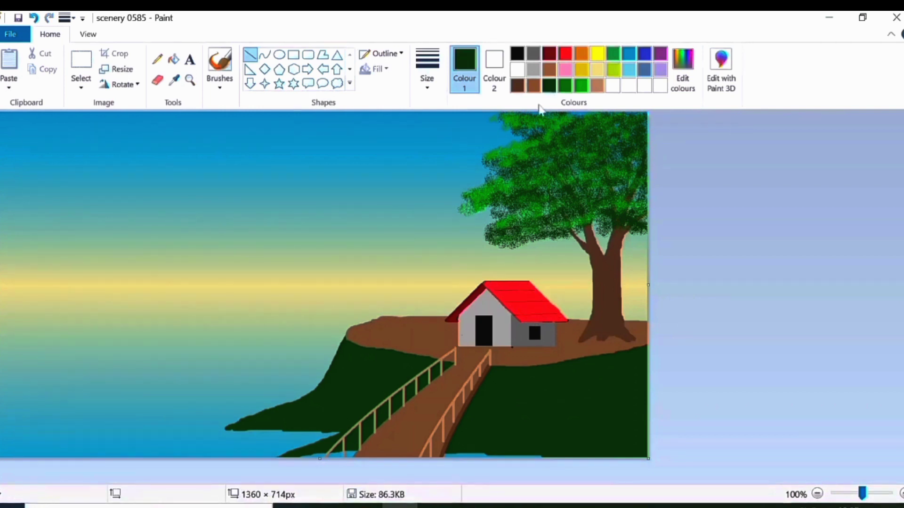
Step: Paint a solid dark green riverbank with two projecting tips in the scene's lower-left corner using a thick brush
click(220, 63)
click(427, 70)
click(432, 174)
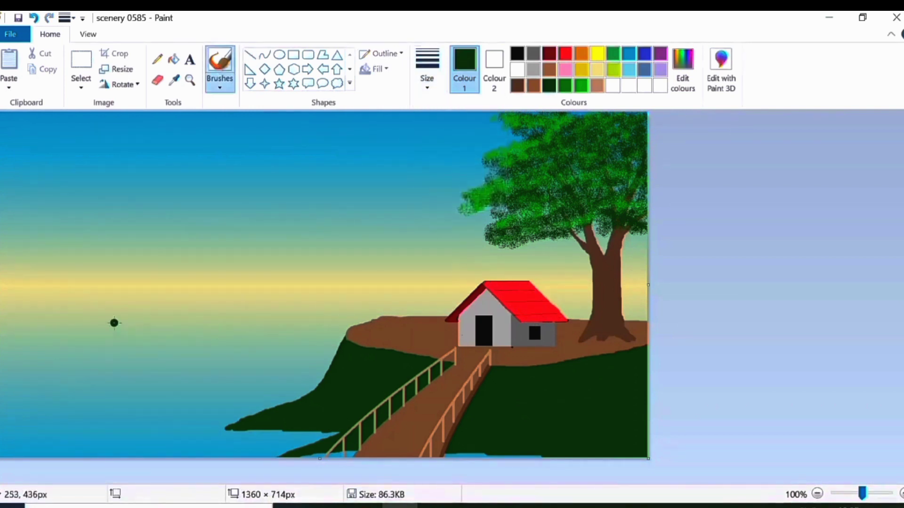
mouse_move(3, 376)
mouse_down()
mouse_move(119, 391)
mouse_move(58, 413)
mouse_move(142, 439)
mouse_move(4, 391)
mouse_move(102, 393)
mouse_move(65, 397)
mouse_move(3, 431)
mouse_move(42, 411)
mouse_move(14, 450)
mouse_move(130, 442)
mouse_move(67, 417)
mouse_move(50, 423)
mouse_up()
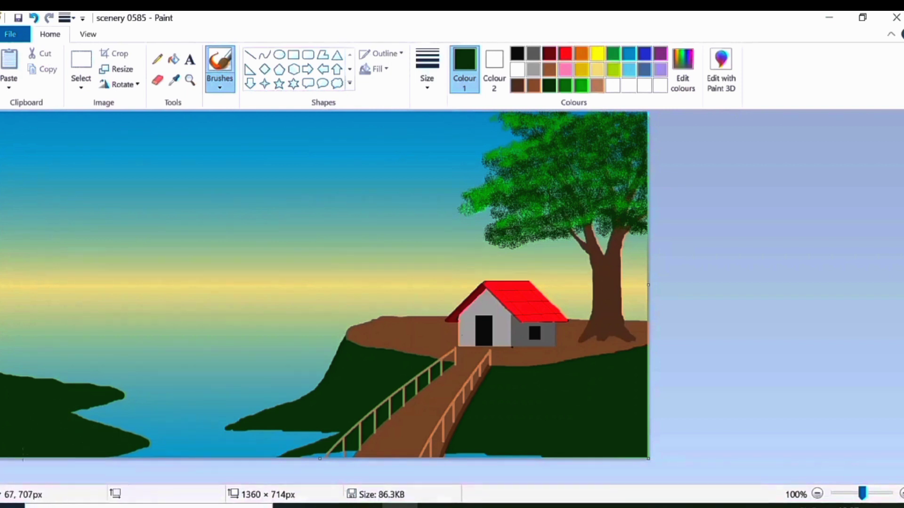
Step: Extend the two tips of the lower-left green bank into sharper points with a thinner brush
click(427, 71)
click(434, 197)
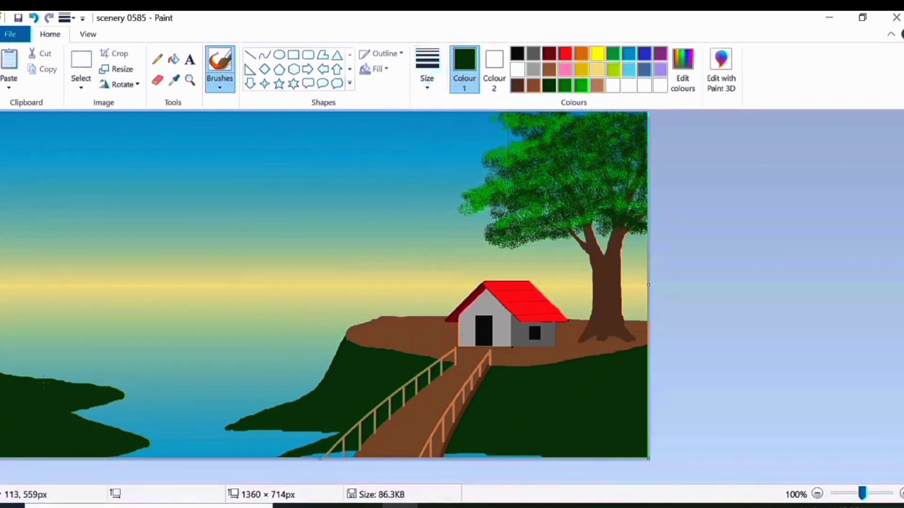
drag(118, 385, 125, 399)
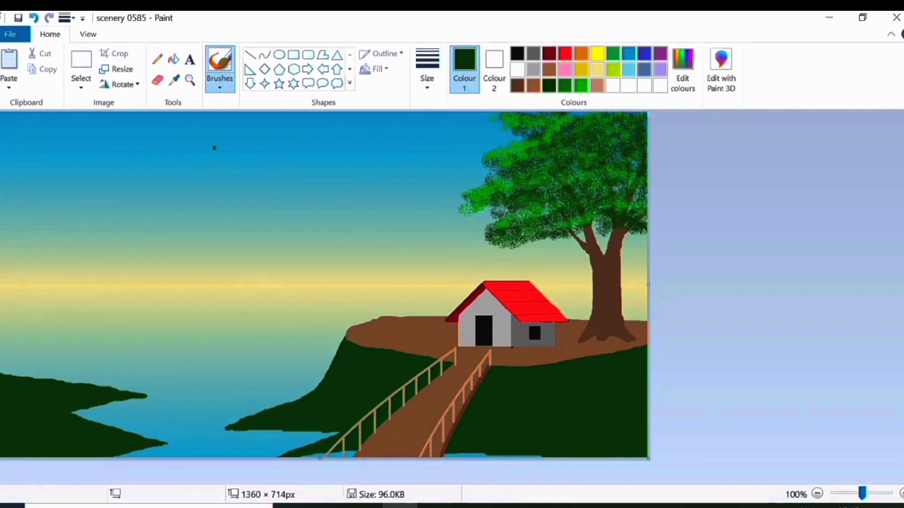
Step: Draw a solid white circle as the sun on the yellow horizon band, above the water between the two banks
click(280, 55)
click(376, 68)
click(386, 101)
click(518, 70)
drag(155, 271, 193, 306)
click(238, 333)
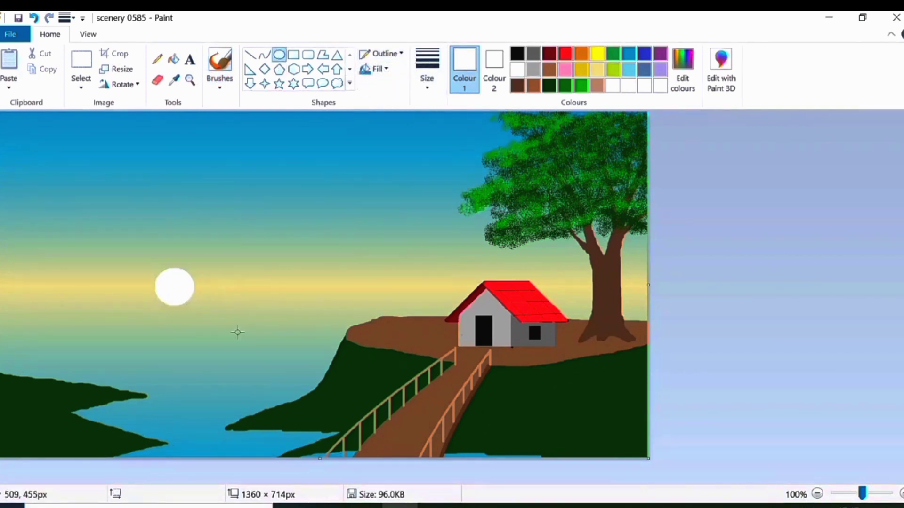
Step: Draw light turquoise ripples with the Pencil tool on the water above and beside the left green bank
click(629, 71)
click(250, 55)
click(427, 71)
click(428, 116)
key(ctrl+z)
click(389, 54)
click(387, 89)
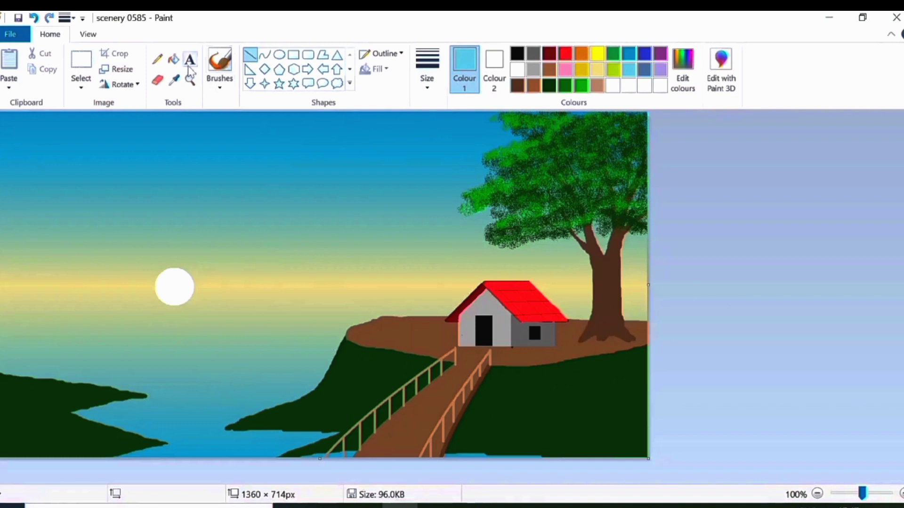
click(156, 59)
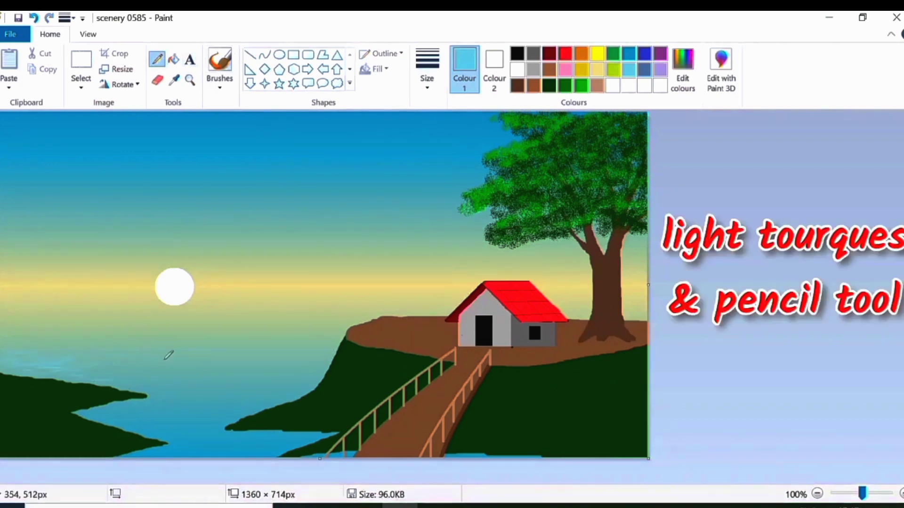
mouse_move(105, 382)
mouse_down()
mouse_move(172, 389)
mouse_move(219, 379)
mouse_move(106, 382)
mouse_move(187, 379)
mouse_up()
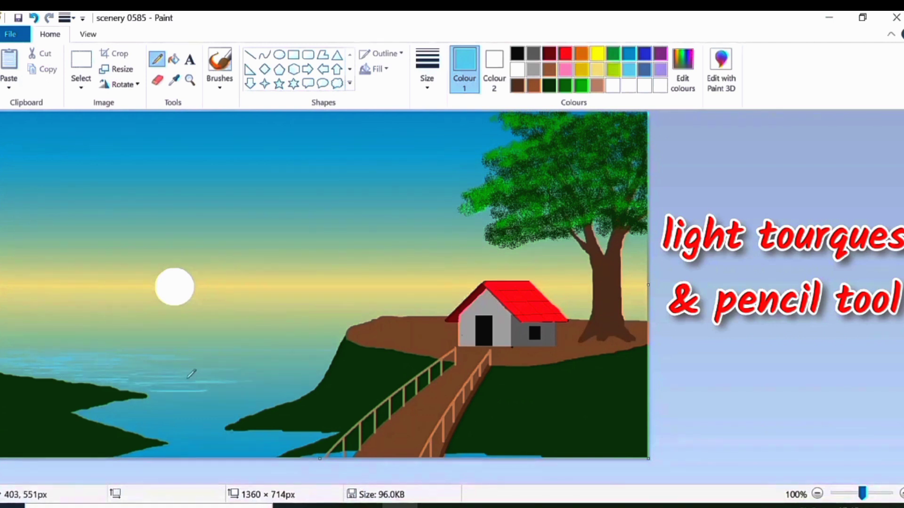
Step: Cover the rest of the river between the two banks with light turquoise ripples, undoing the last stroke
mouse_move(283, 353)
mouse_down()
mouse_move(280, 399)
mouse_move(314, 390)
mouse_up()
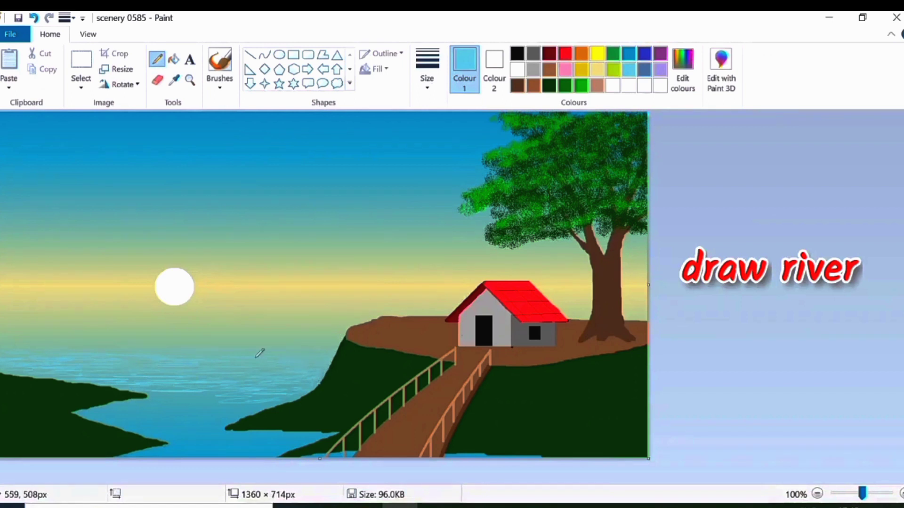
mouse_move(138, 411)
mouse_down()
mouse_move(192, 400)
mouse_move(131, 416)
mouse_move(84, 414)
mouse_move(197, 407)
mouse_move(186, 417)
mouse_move(197, 407)
mouse_move(246, 407)
mouse_move(193, 425)
mouse_move(93, 417)
mouse_move(187, 422)
mouse_move(143, 430)
mouse_move(192, 448)
mouse_move(174, 450)
mouse_move(217, 443)
mouse_move(200, 428)
mouse_move(164, 433)
mouse_move(150, 418)
mouse_move(159, 408)
mouse_move(204, 448)
mouse_move(217, 434)
mouse_move(173, 451)
mouse_move(264, 454)
mouse_move(213, 425)
mouse_move(197, 447)
mouse_move(262, 450)
mouse_move(257, 433)
mouse_move(234, 443)
mouse_move(312, 438)
mouse_up()
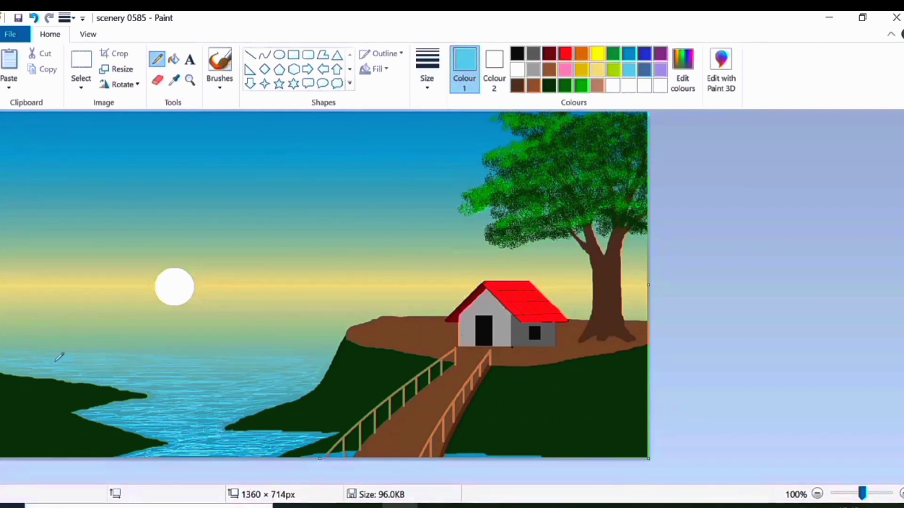
key(ctrl+z)
Step: Draw short white horizontal pencil strokes on the water directly below the sun as its reflection
click(517, 70)
mouse_move(151, 358)
mouse_down()
mouse_move(183, 357)
mouse_move(159, 361)
mouse_move(172, 381)
mouse_move(159, 368)
mouse_move(165, 356)
mouse_move(185, 356)
mouse_move(187, 373)
mouse_move(168, 381)
mouse_move(179, 382)
mouse_move(149, 369)
mouse_move(202, 364)
mouse_move(186, 378)
mouse_move(181, 361)
mouse_move(167, 389)
mouse_move(206, 355)
mouse_move(166, 386)
mouse_move(174, 403)
mouse_move(160, 387)
mouse_move(175, 389)
mouse_move(175, 367)
mouse_move(191, 376)
mouse_move(176, 385)
mouse_move(163, 361)
mouse_move(158, 379)
mouse_move(187, 385)
mouse_move(161, 381)
mouse_up()
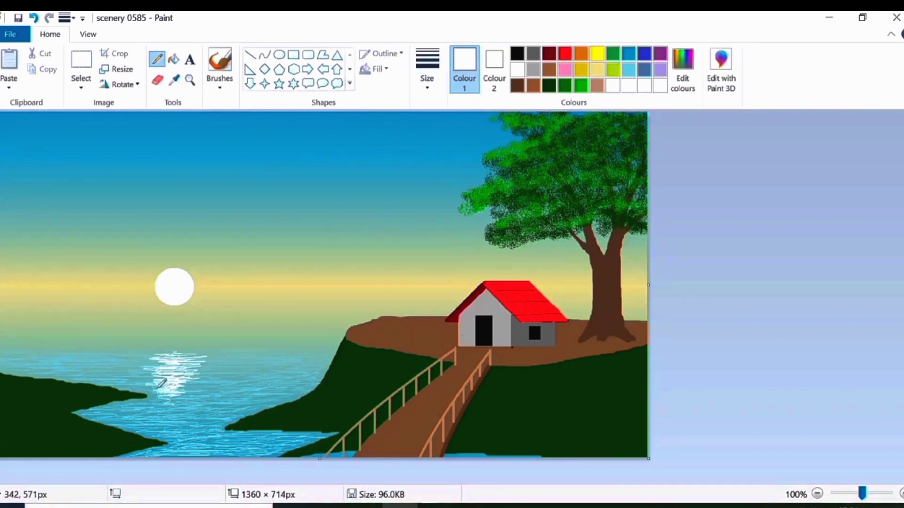
Step: Highlight the tree's trunk, branches and roots with natural pencil brush strokes in a custom lighter brown
click(220, 71)
click(225, 113)
click(534, 85)
click(427, 66)
click(683, 70)
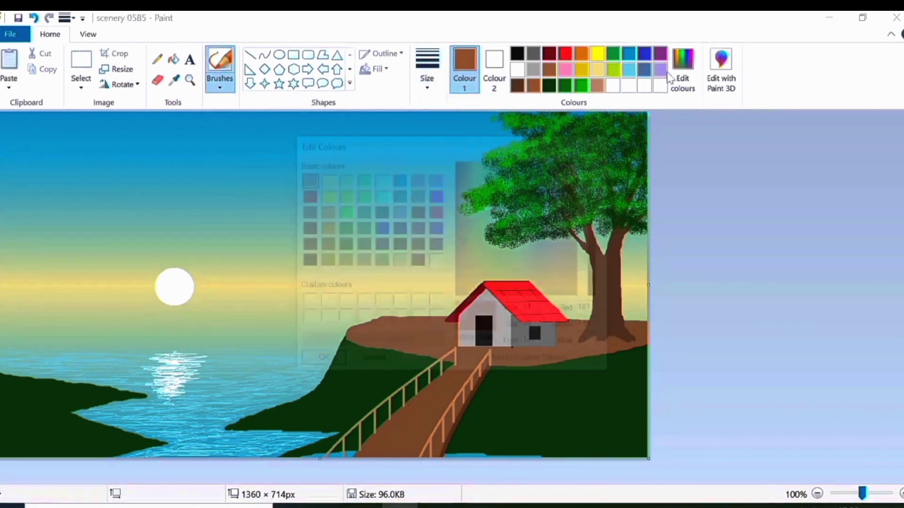
drag(606, 240, 608, 219)
click(322, 360)
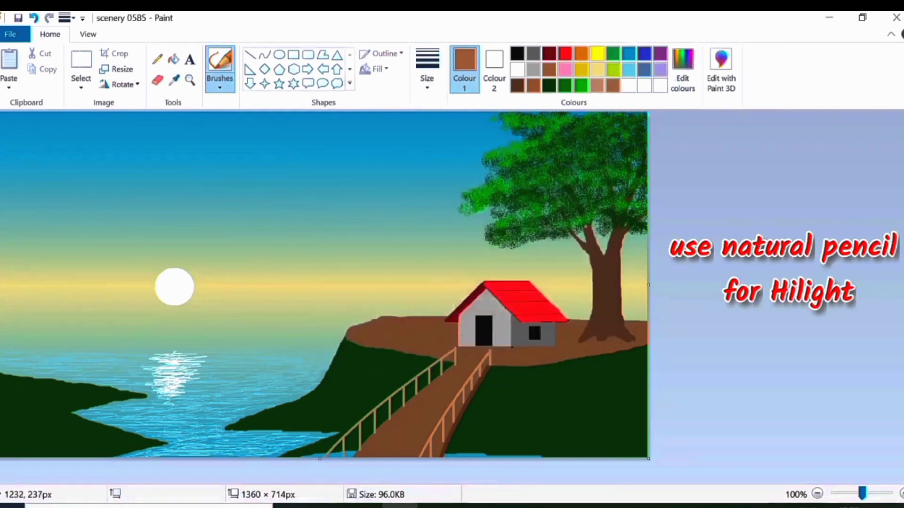
drag(587, 254, 585, 337)
drag(584, 222, 607, 324)
drag(597, 289, 600, 311)
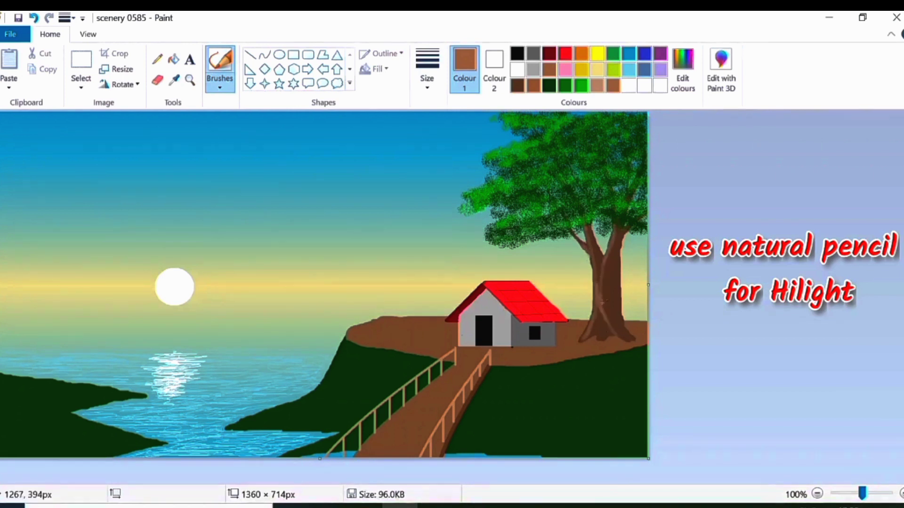
mouse_move(594, 264)
mouse_down()
mouse_move(605, 309)
mouse_move(622, 281)
mouse_move(607, 281)
mouse_move(622, 314)
mouse_up()
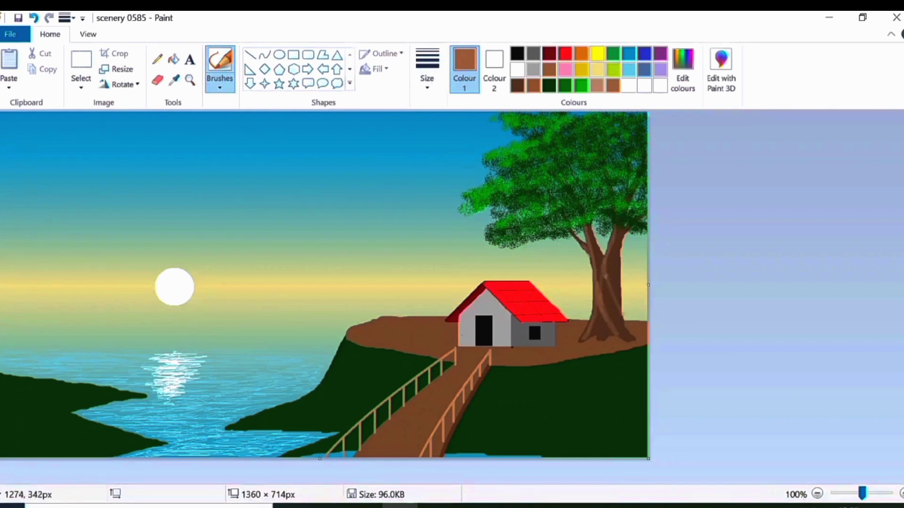
Step: Mix two progressively darker custom browns and shade the tree trunk and branches with the natural pencil brush
click(683, 70)
drag(606, 220, 606, 245)
click(319, 362)
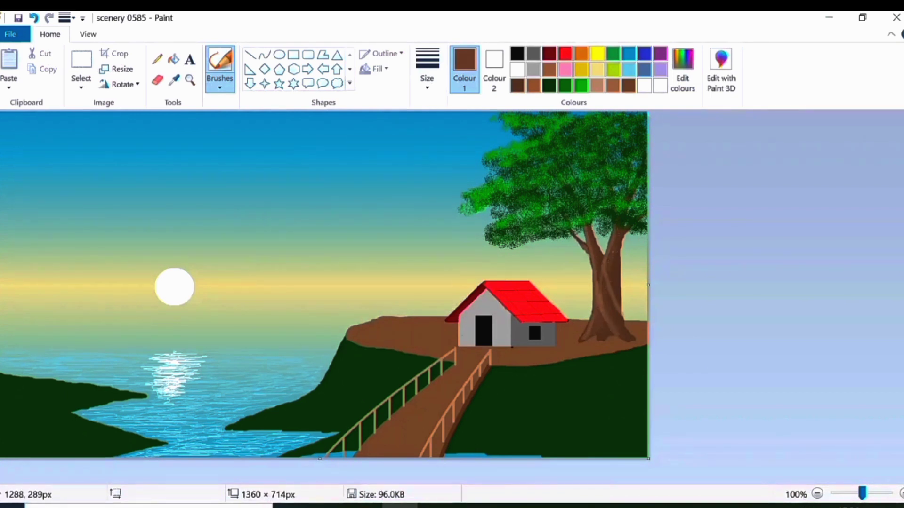
click(682, 71)
drag(608, 227, 609, 250)
click(318, 365)
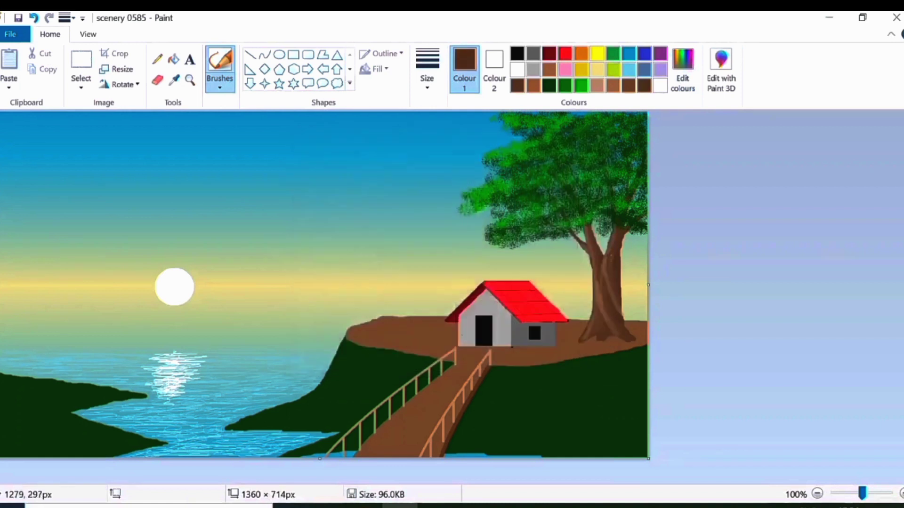